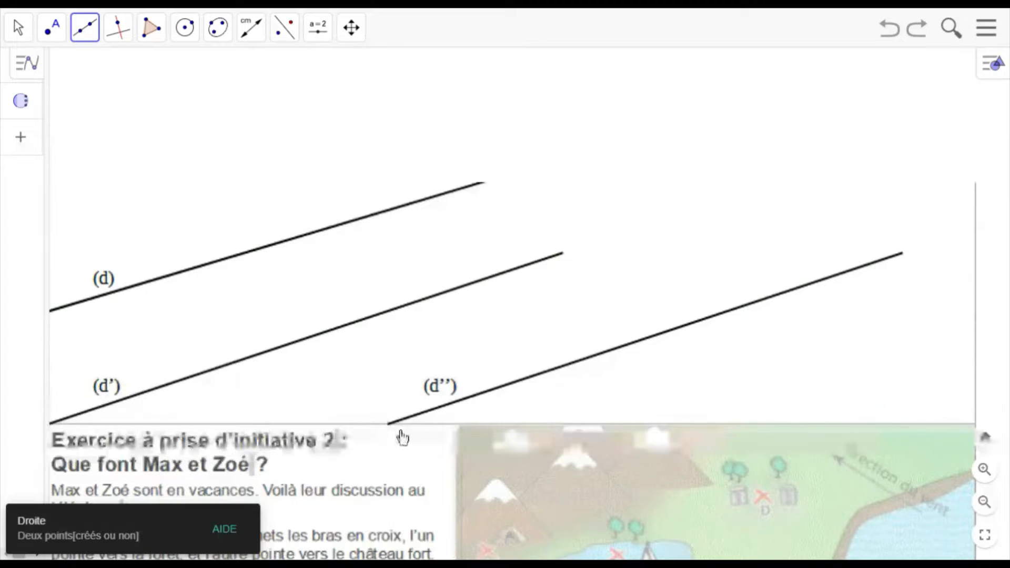
- Draw a line through two points near the ends of segment (d''), and place a free point on (d') near its label
left_click(392, 422)
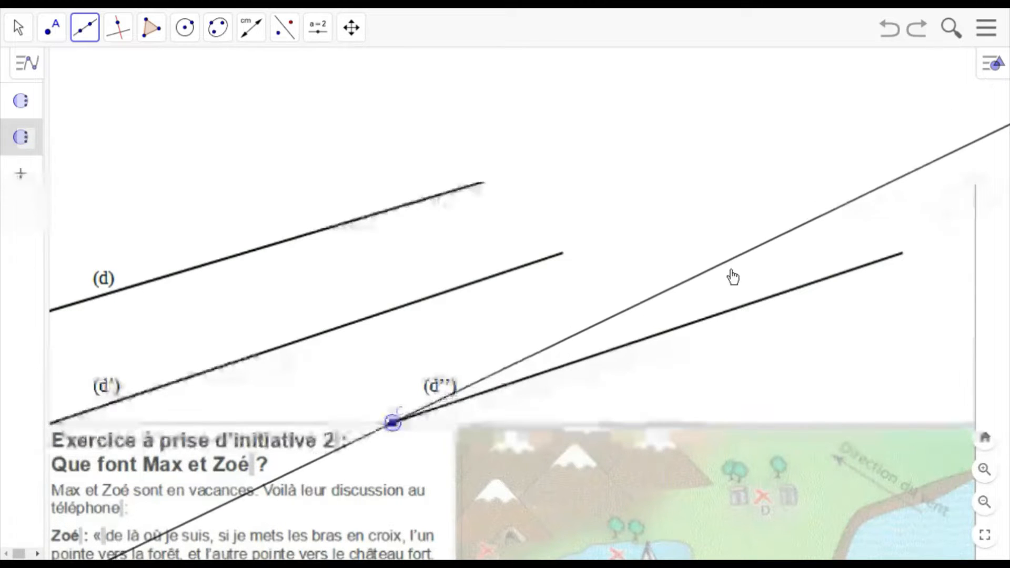
left_click(893, 256)
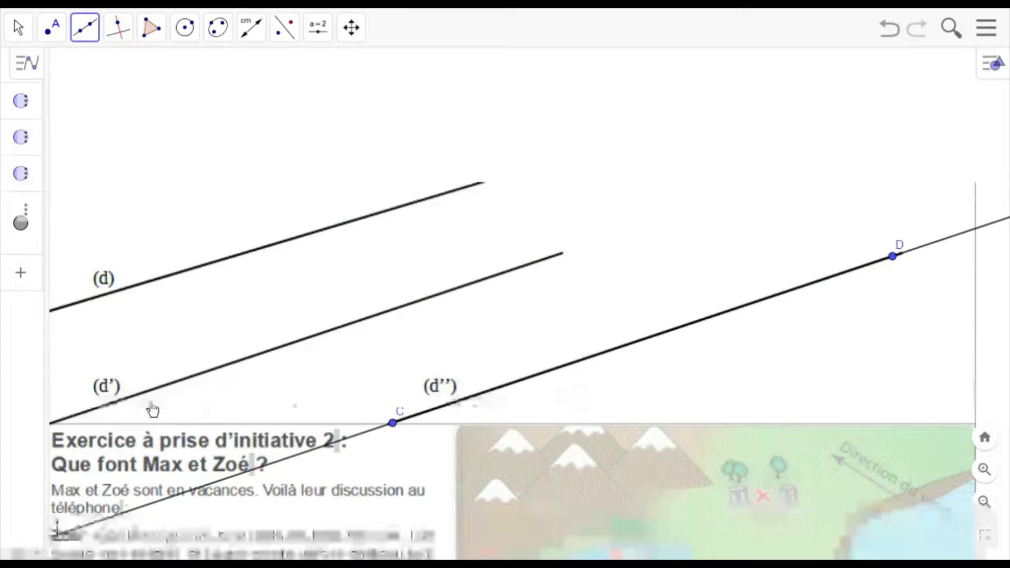
left_click(57, 32)
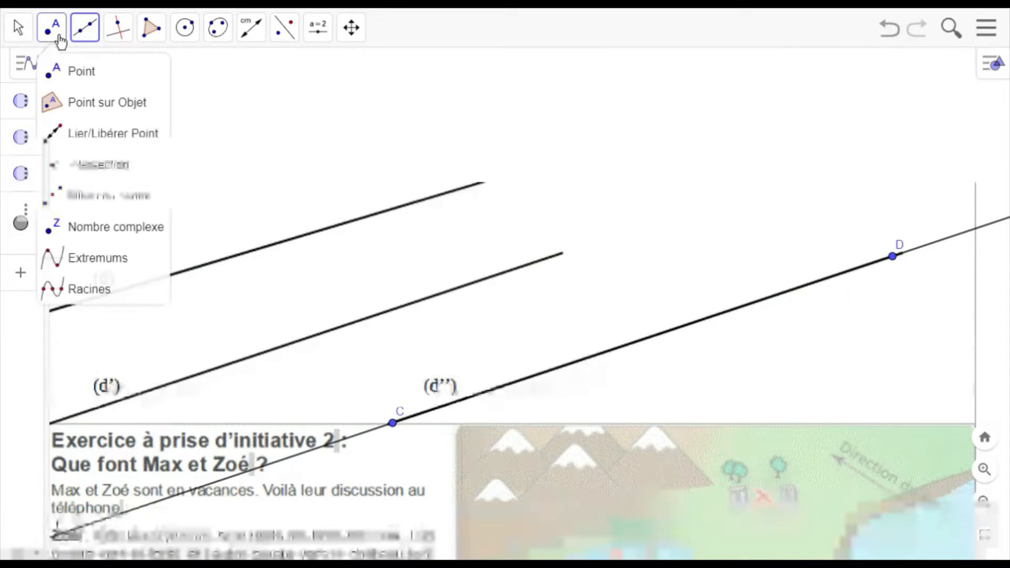
left_click(64, 77)
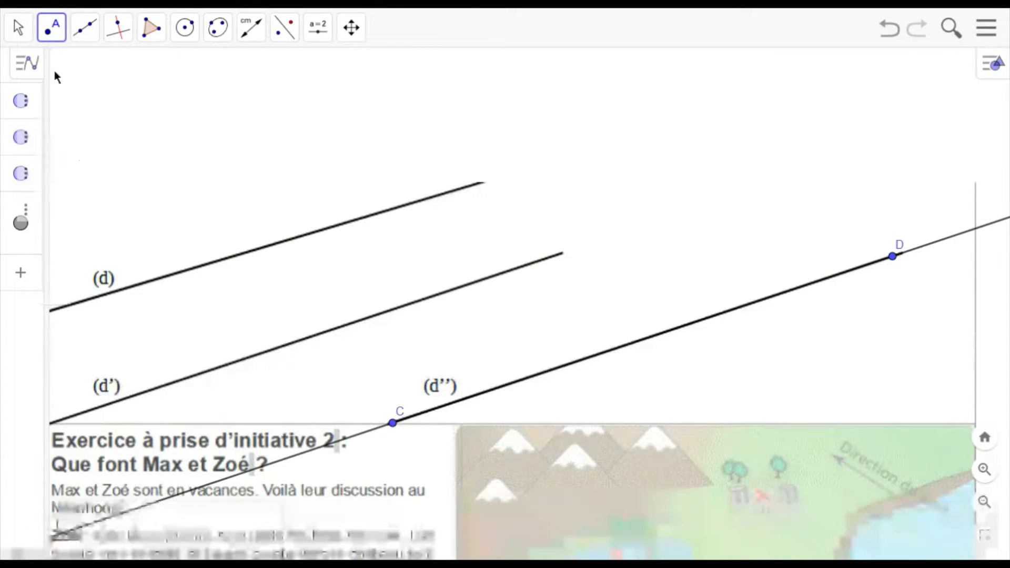
left_click(110, 413)
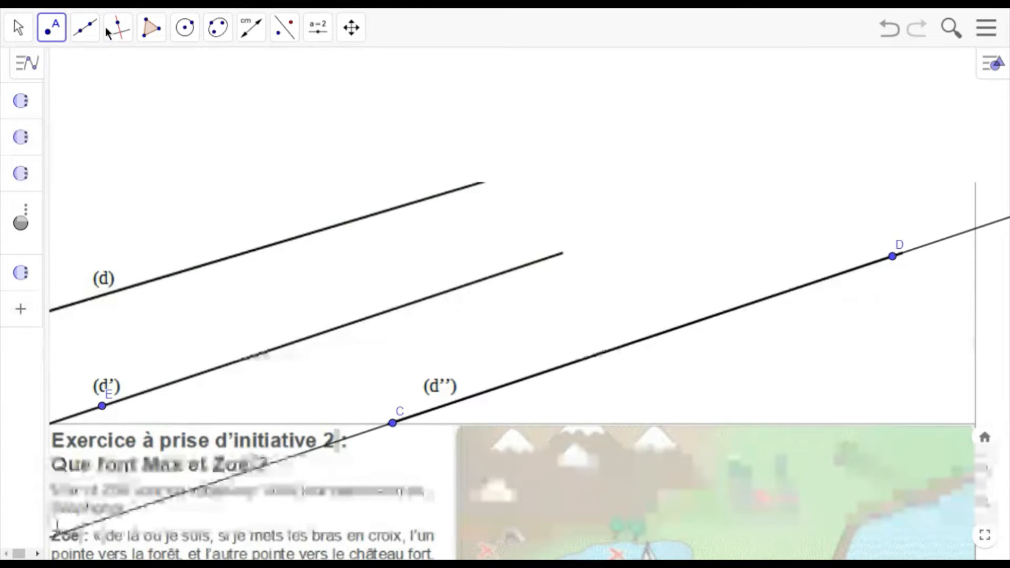
- Construct the parallel to the line over (d'') through the point placed on (d')
left_click(125, 36)
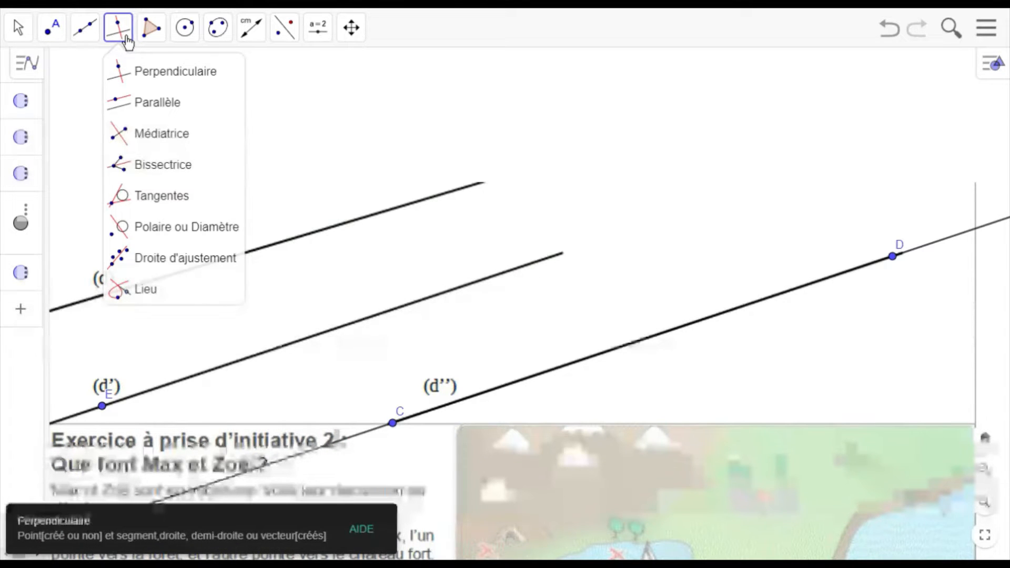
left_click(140, 115)
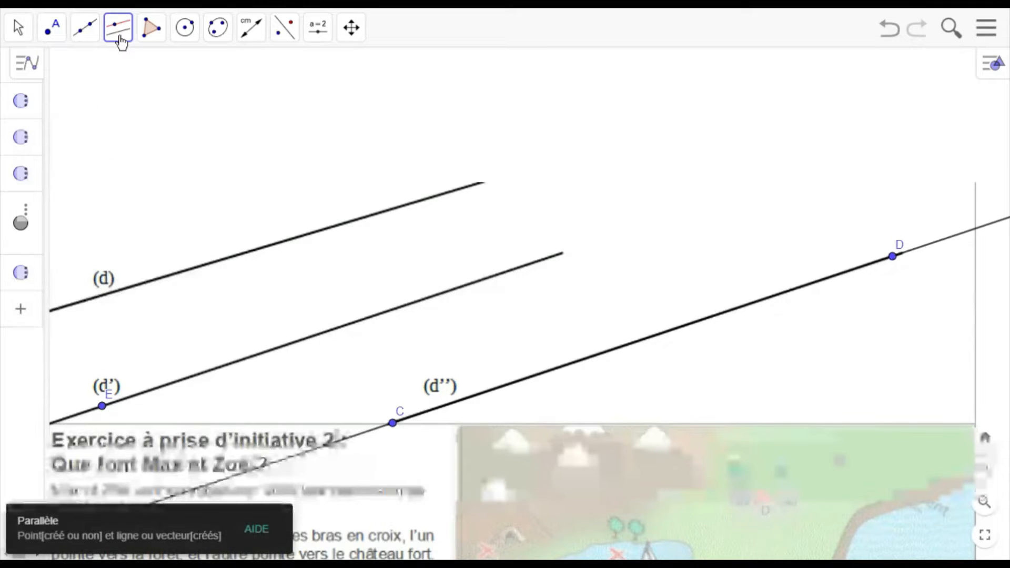
left_click(201, 487)
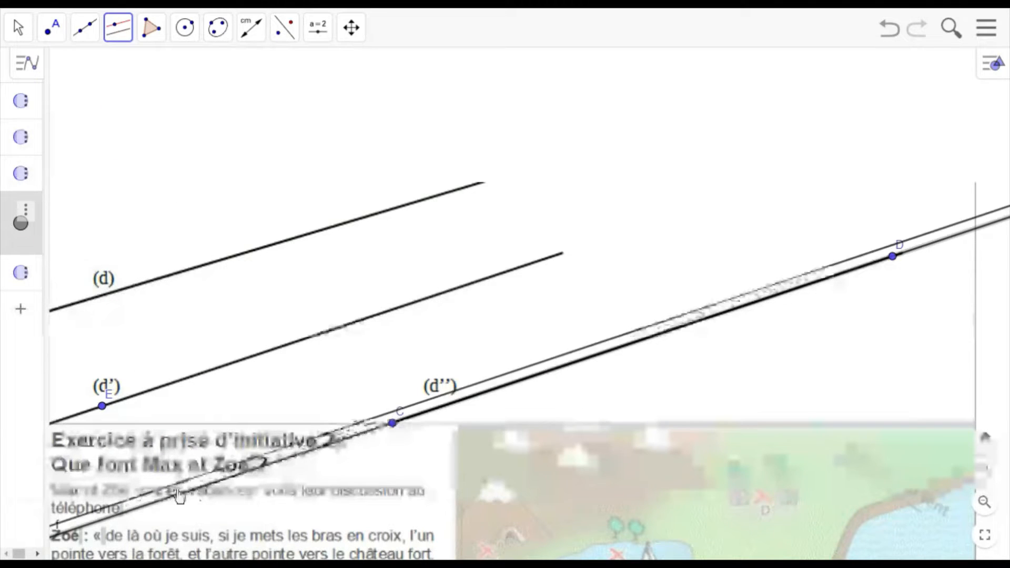
left_click(111, 420)
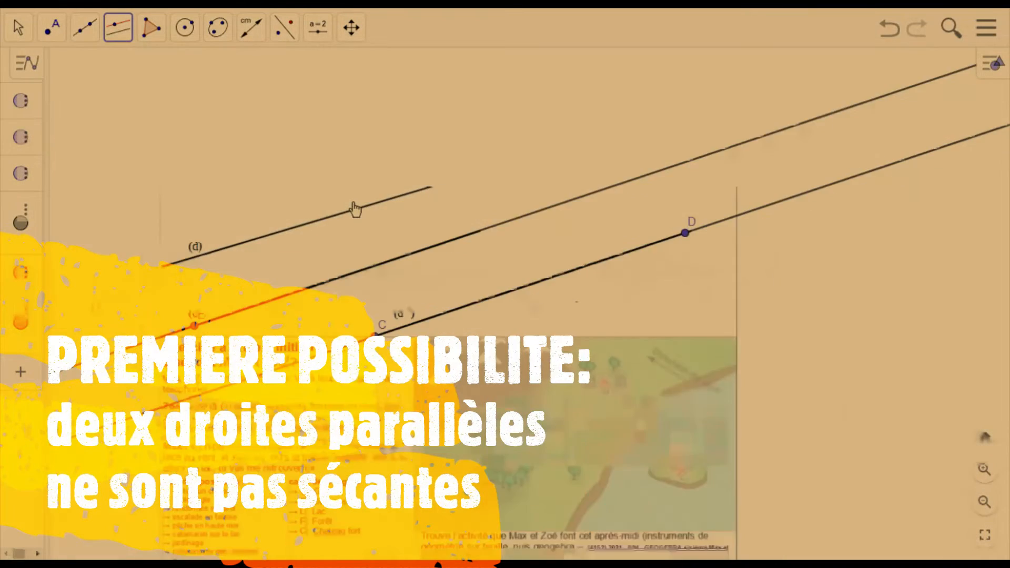
- Examine the two parallel lines at wider and closer scales to check whether they ever intersect
scroll(355, 208, "down", 10)
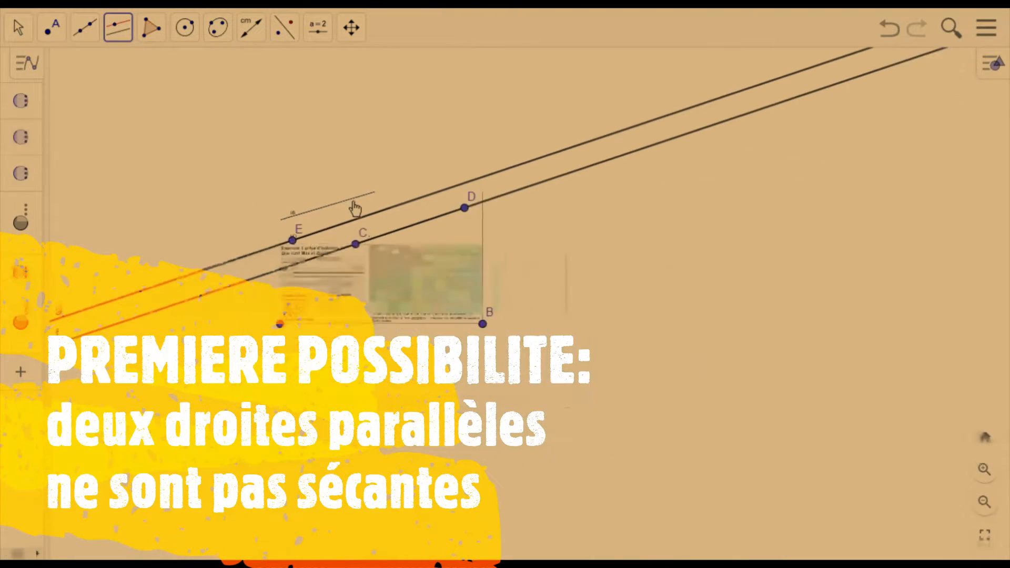
scroll(355, 209, "down", 8)
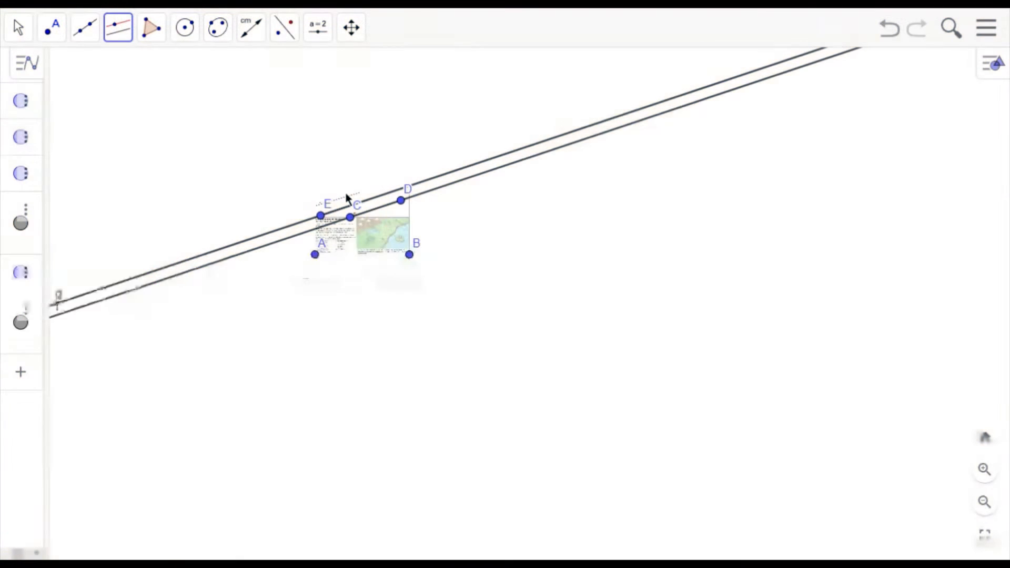
scroll(346, 198, "up", 10)
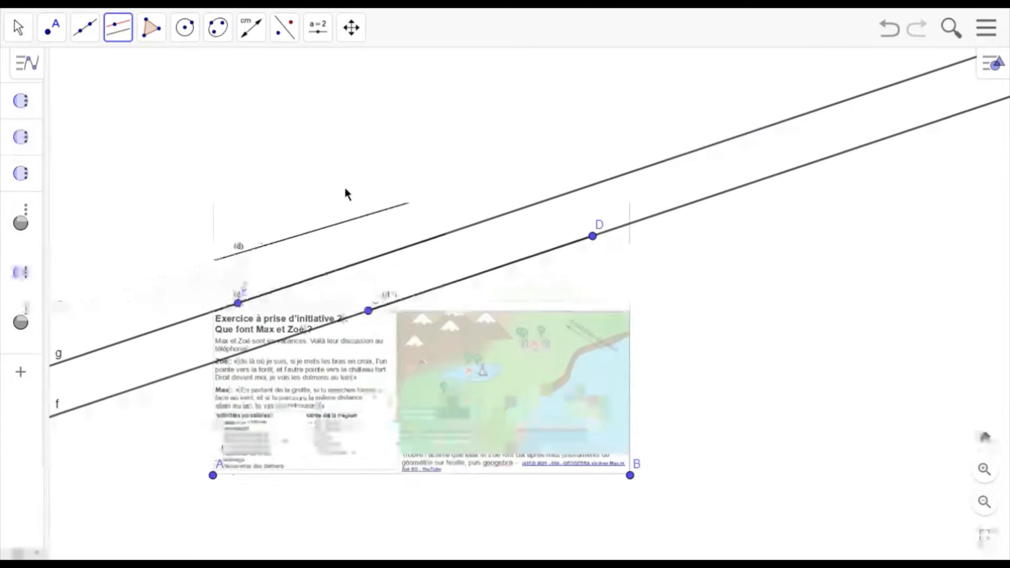
scroll(345, 189, "up", 4)
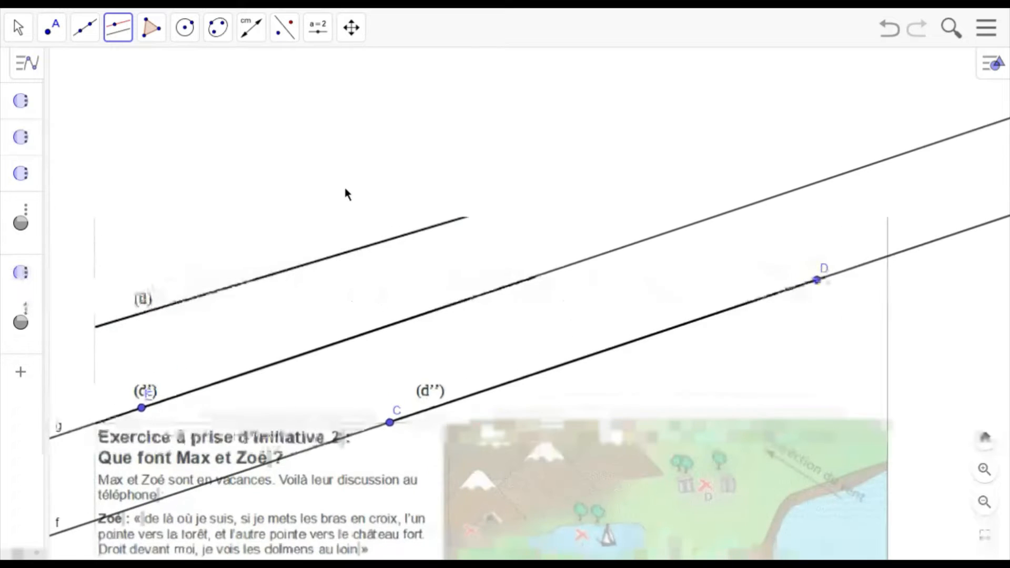
scroll(334, 196, "up", 2)
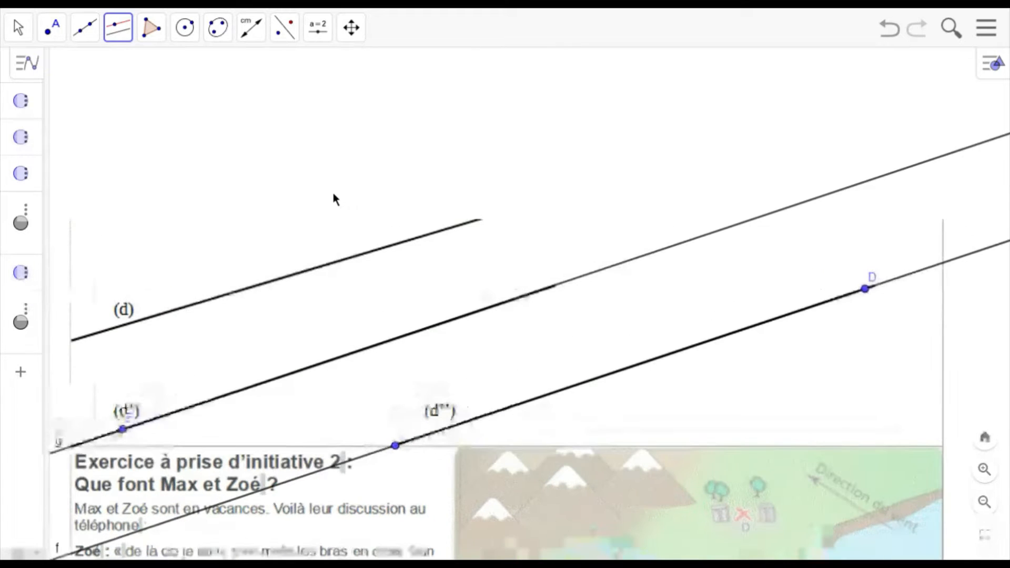
scroll(333, 198, "down", 5)
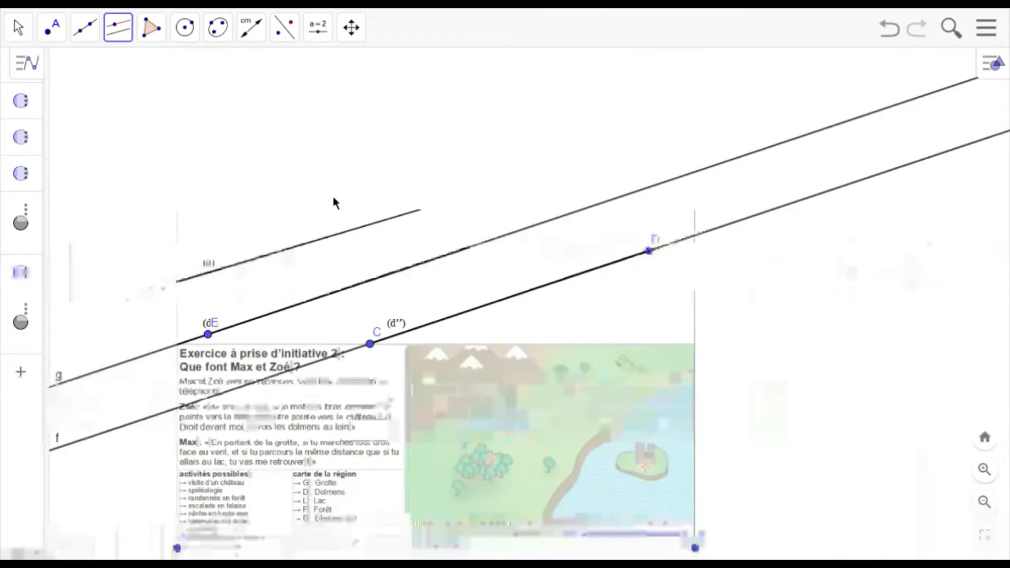
scroll(333, 198, "up", 5)
scroll(334, 198, "up", 1)
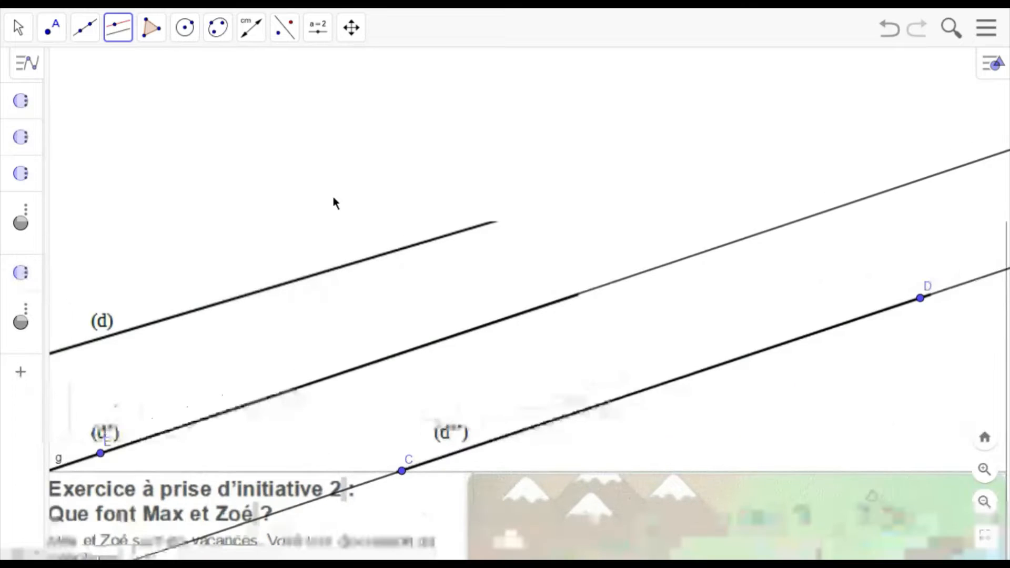
- Construct the perpendicular to the line over (d'') through point C
left_click(118, 41)
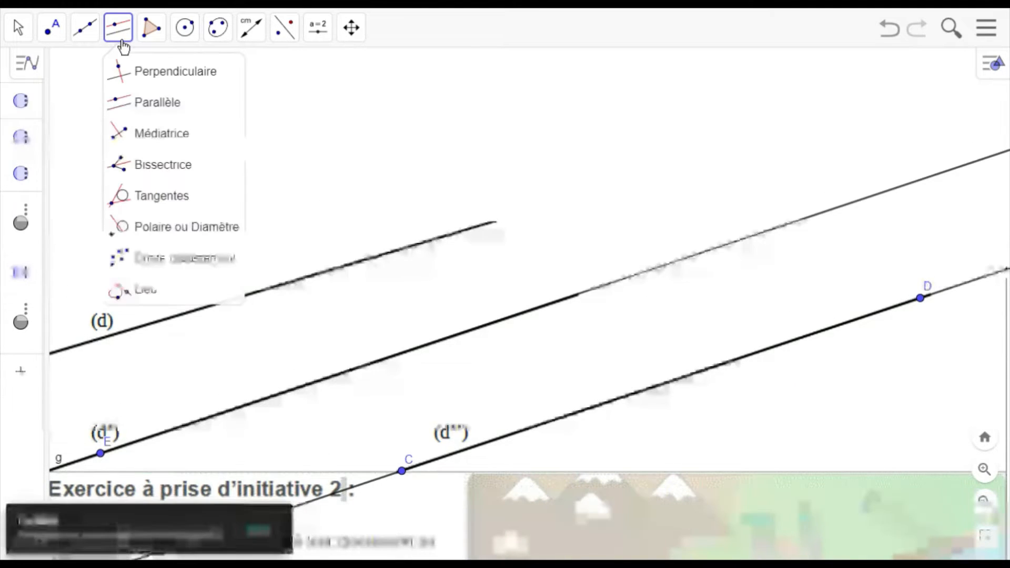
left_click(142, 85)
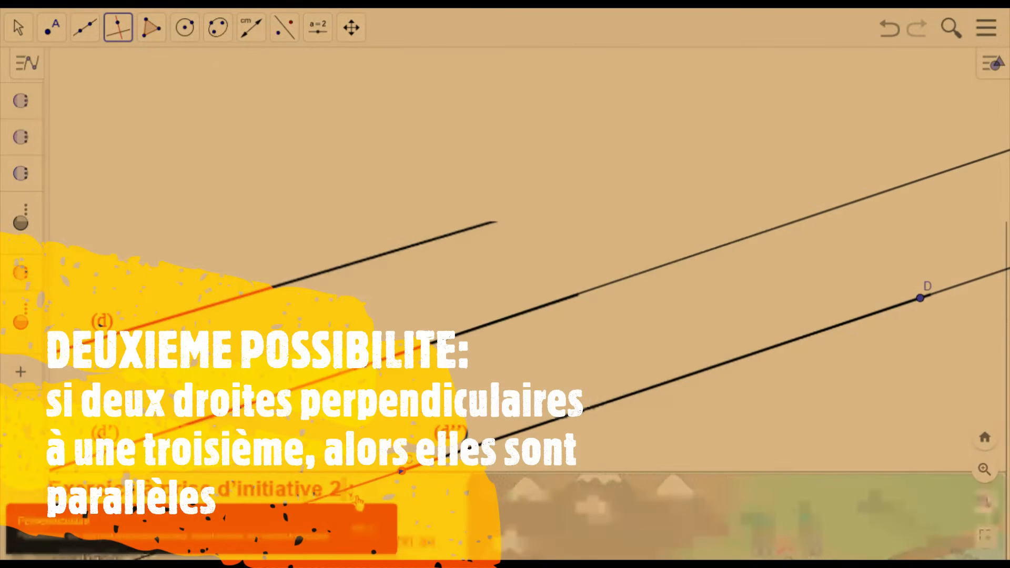
left_click(350, 491)
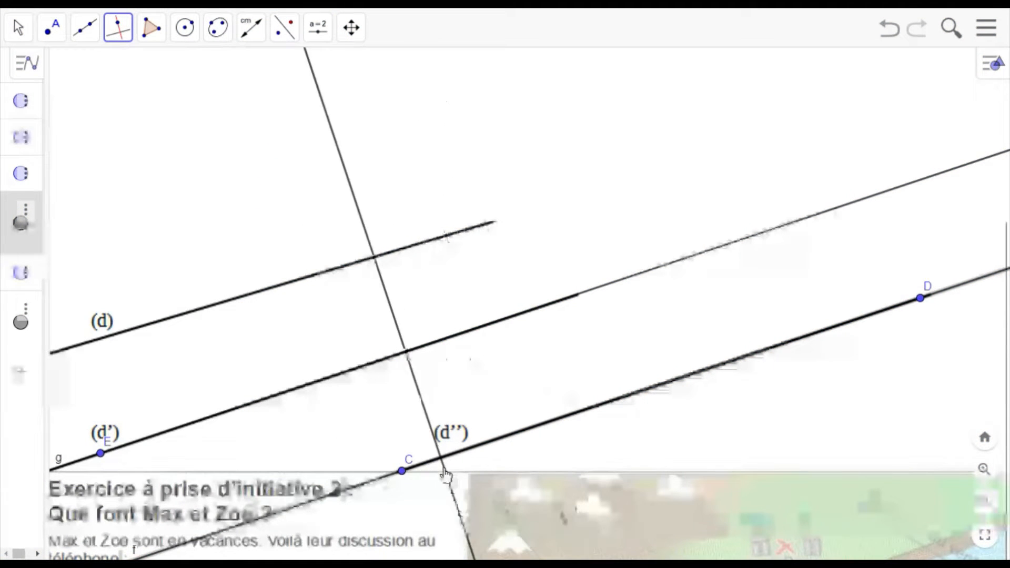
left_click(403, 472)
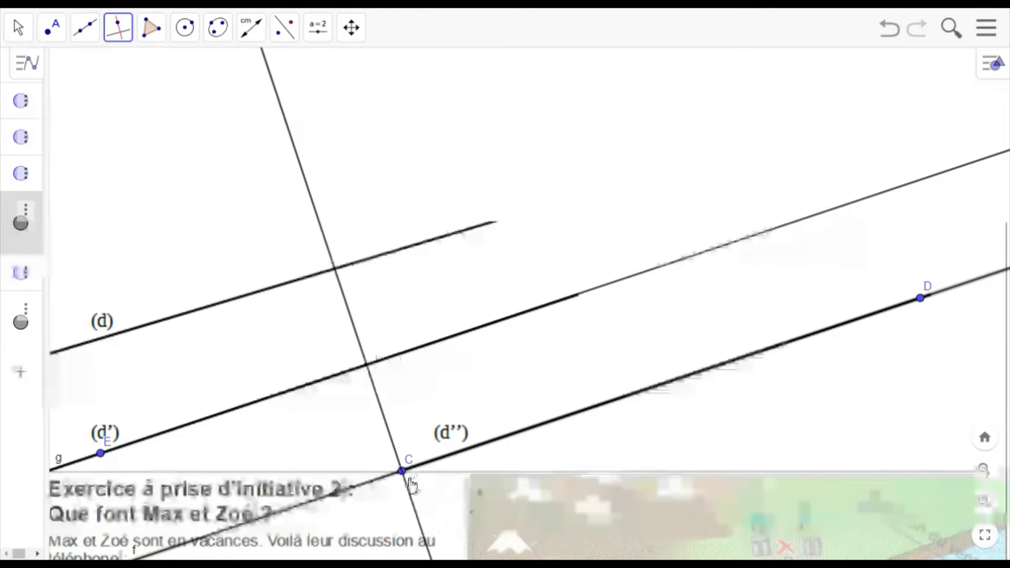
left_click(403, 472)
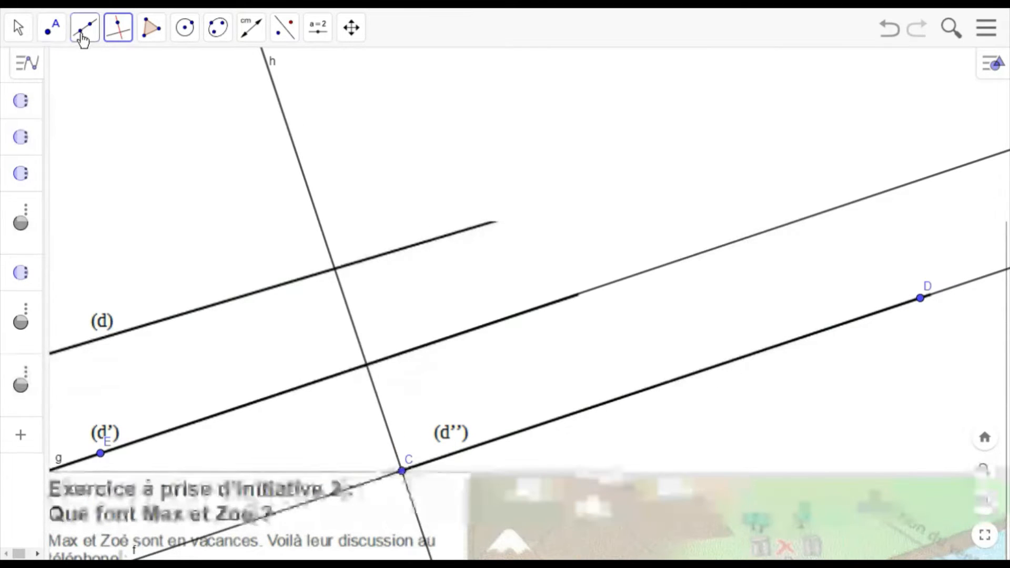
- Create the intersection point of the perpendicular through C and the line over (d')
left_click(53, 31)
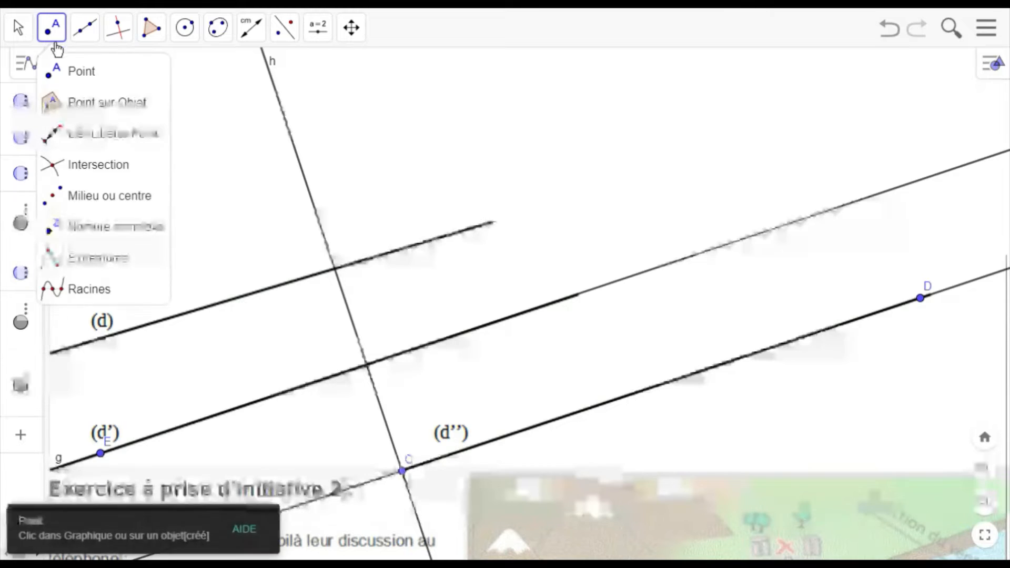
left_click(81, 177)
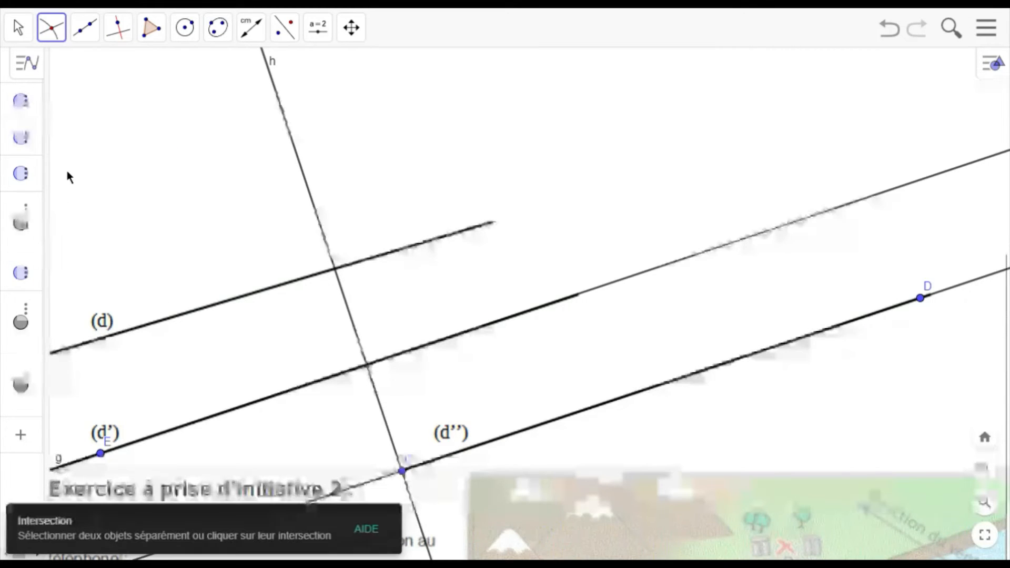
left_click(373, 379)
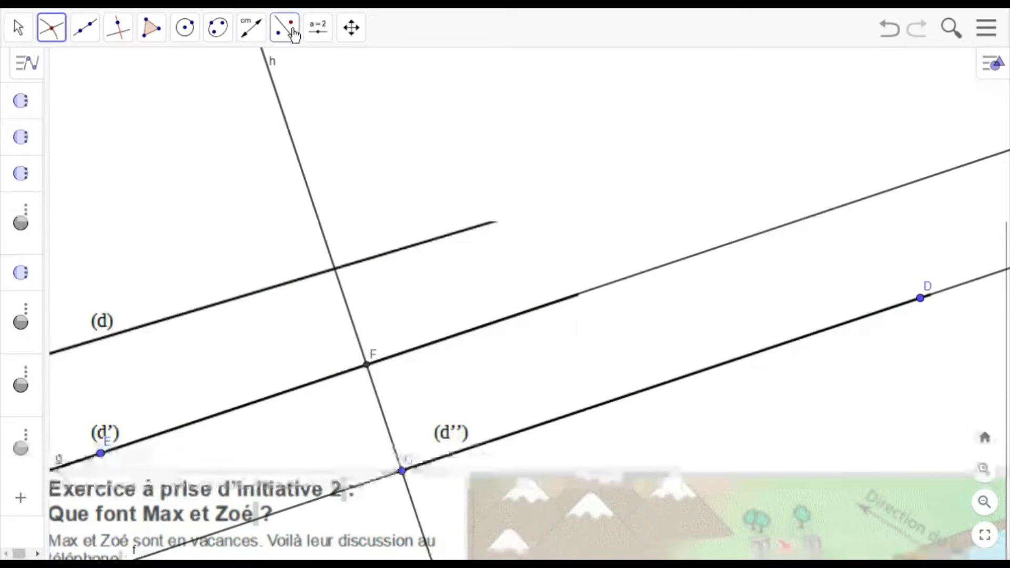
- Mark the angle from D to F with its vertex at C, and hide the angle's label
left_click(252, 30)
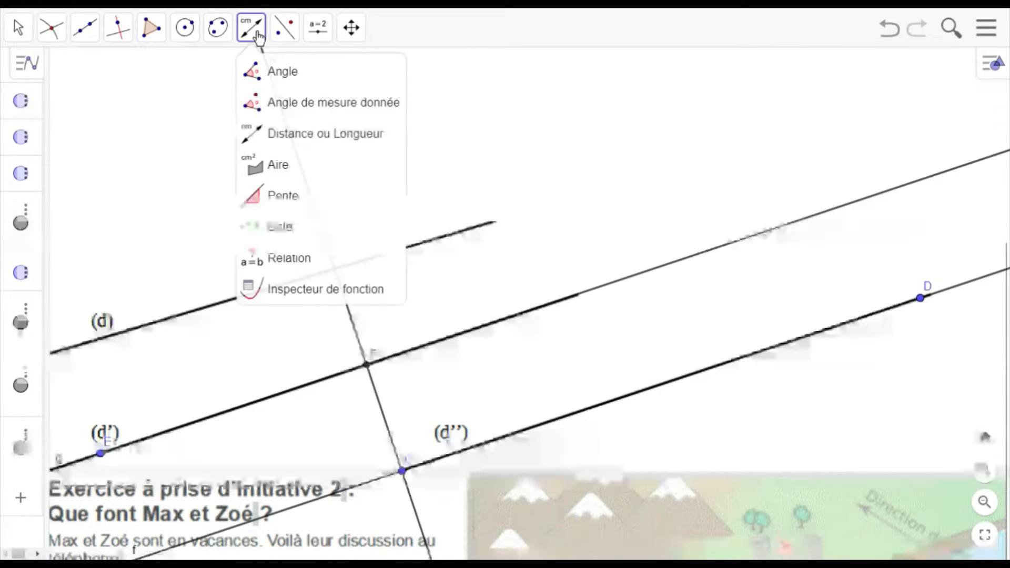
left_click(272, 79)
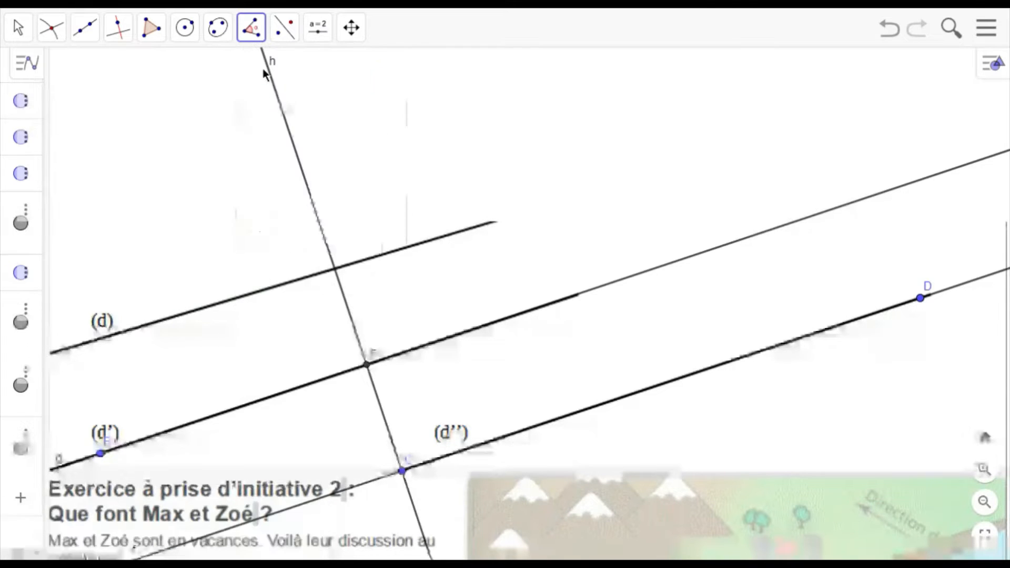
left_click(920, 298)
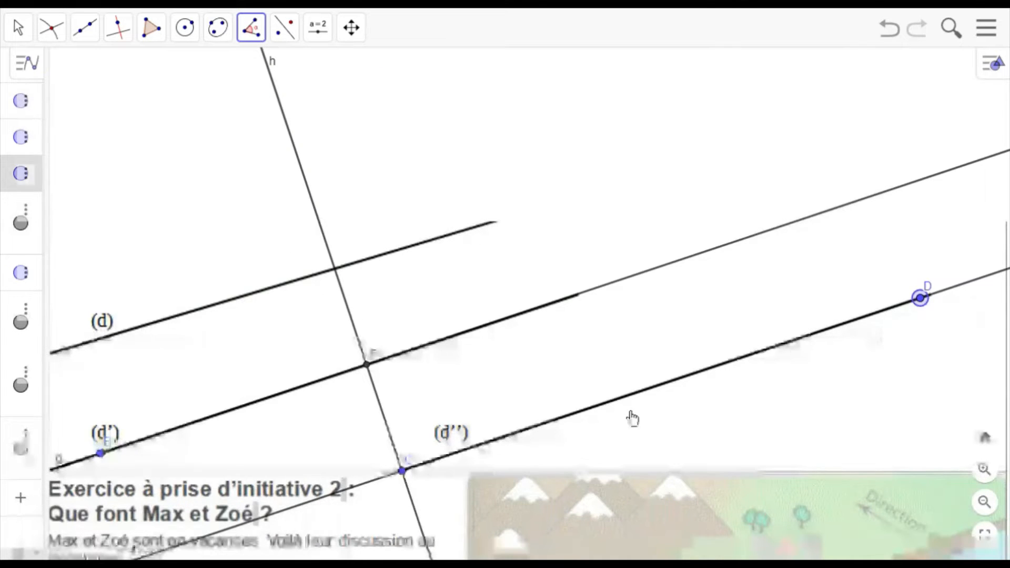
left_click(405, 474)
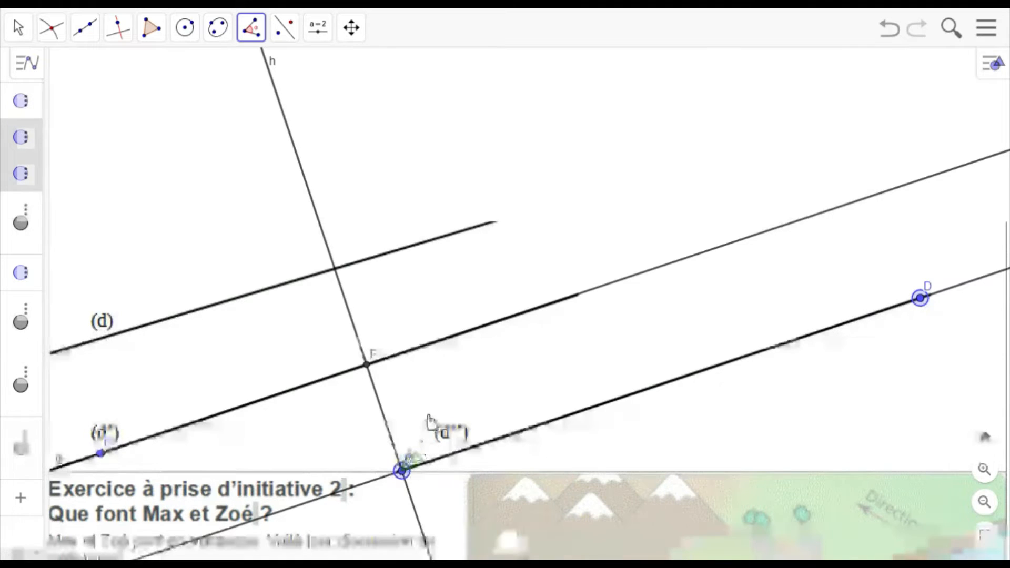
left_click(375, 375)
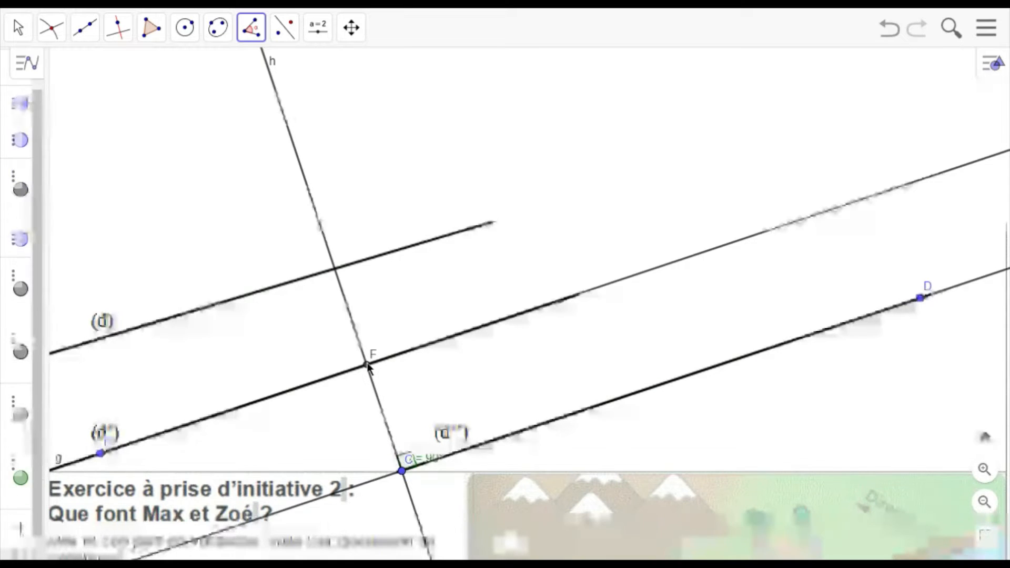
right_click(437, 472)
left_click(514, 457)
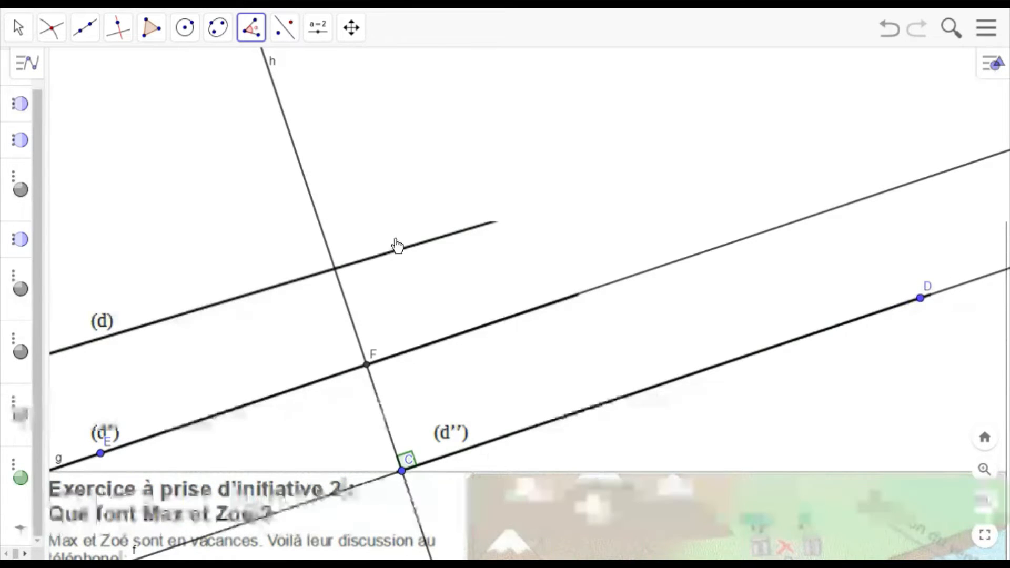
- Mark the angle from E to C with its vertex at F
left_click(256, 37)
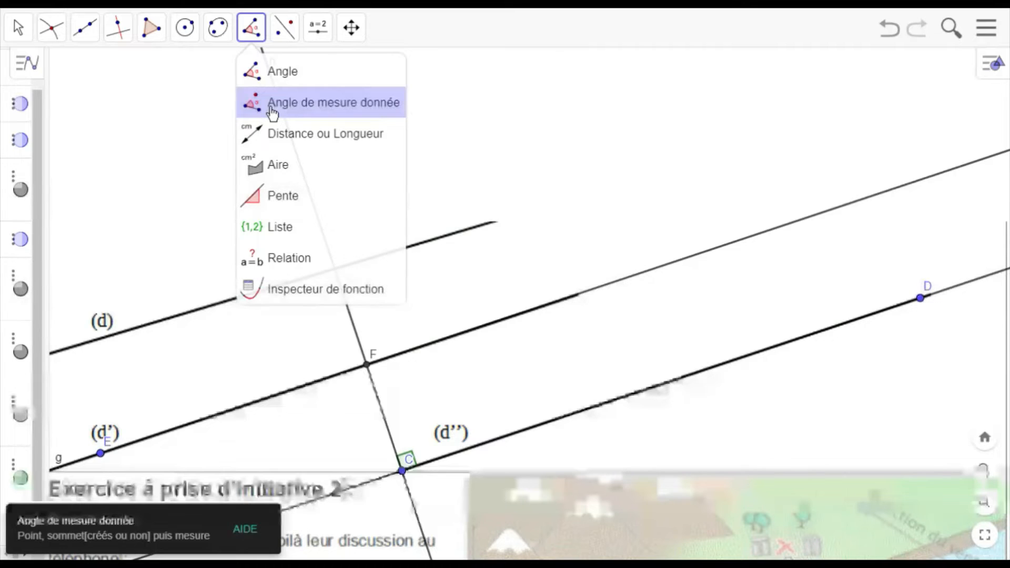
left_click(265, 80)
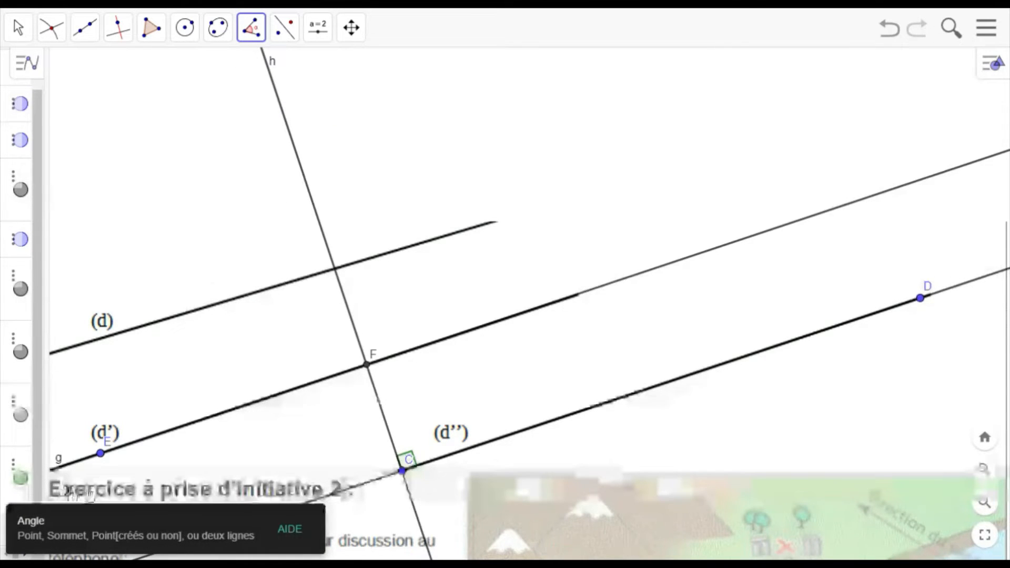
left_click(100, 453)
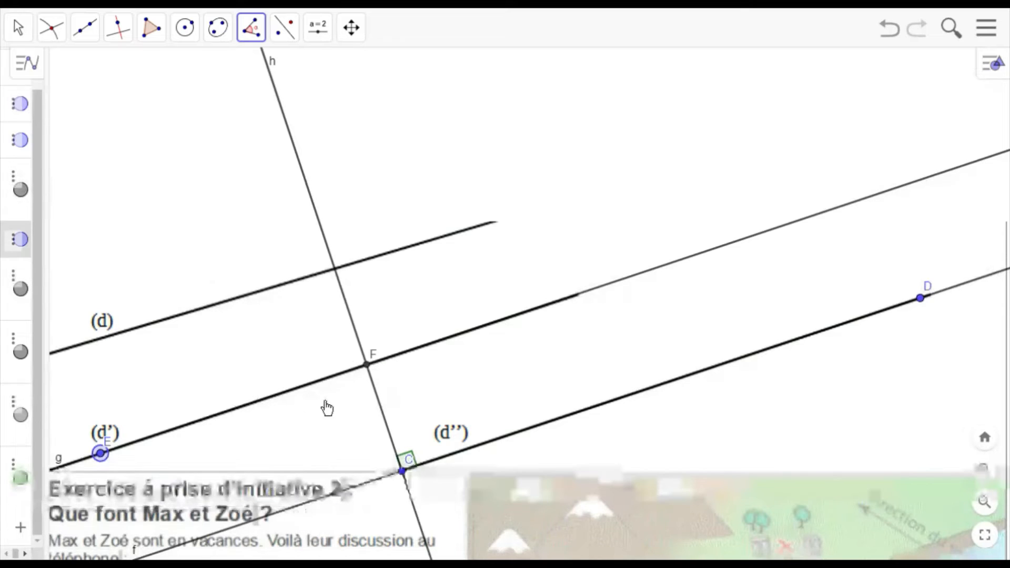
left_click(368, 367)
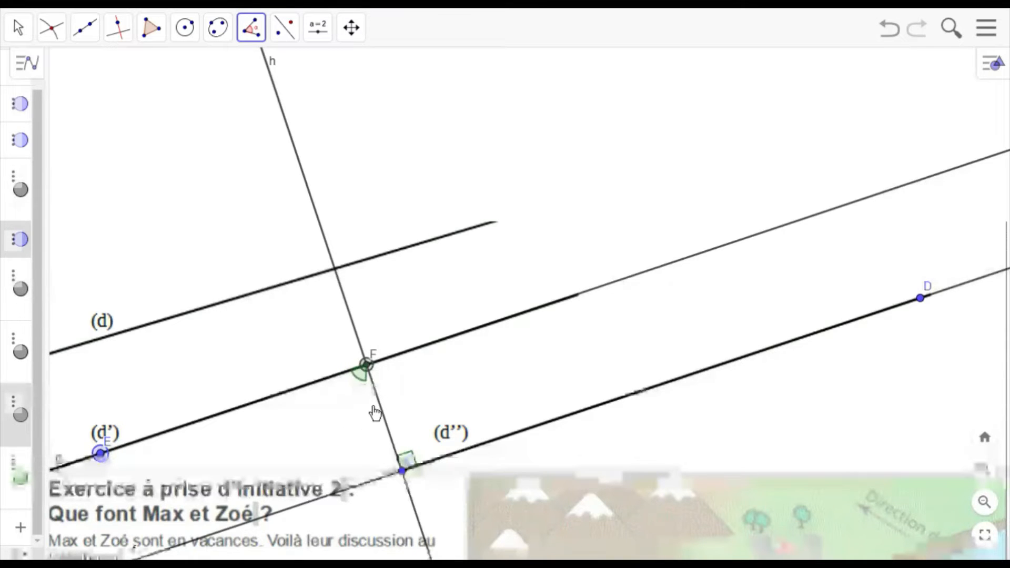
left_click(404, 472)
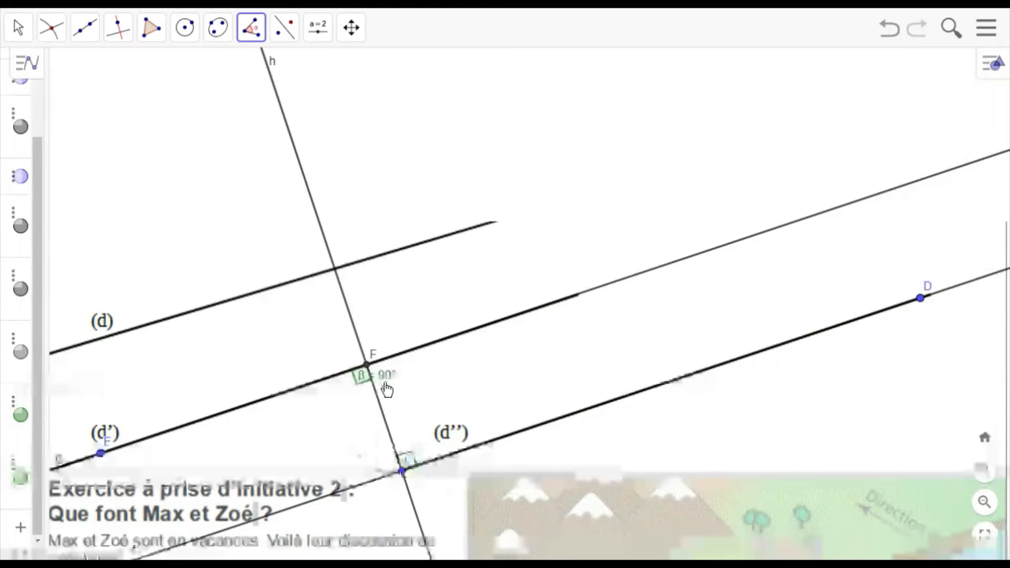
- Hide the label of the angle EFC marked at vertex F
right_click(392, 386)
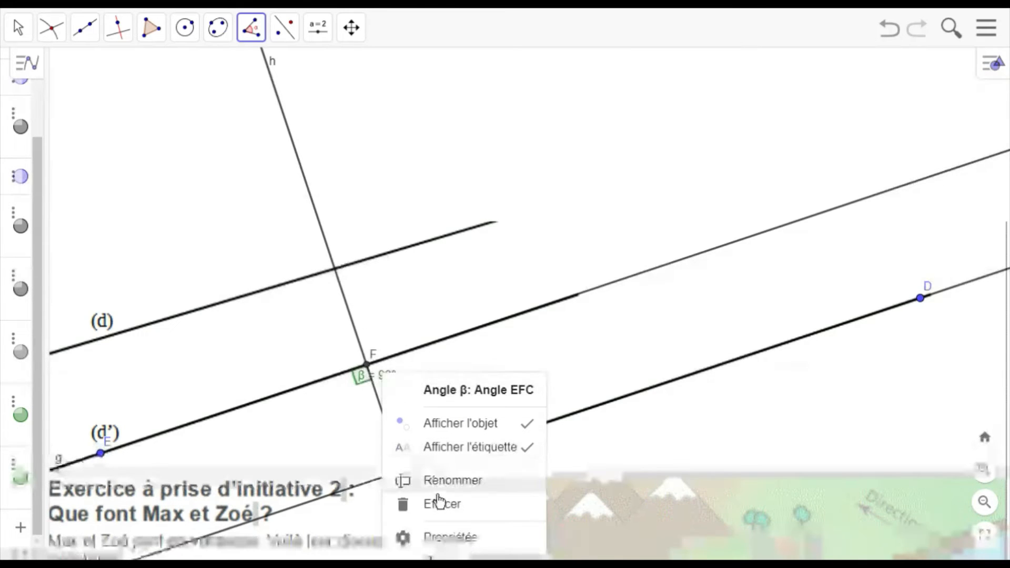
left_click(459, 465)
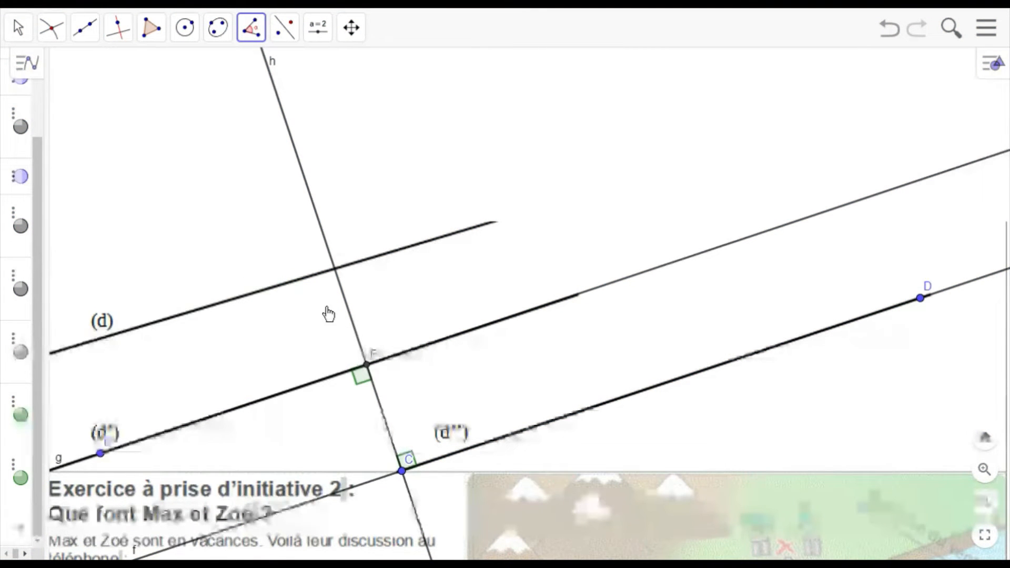
- Try moving point C away from the start of (d''), and undo the move
left_click(30, 33)
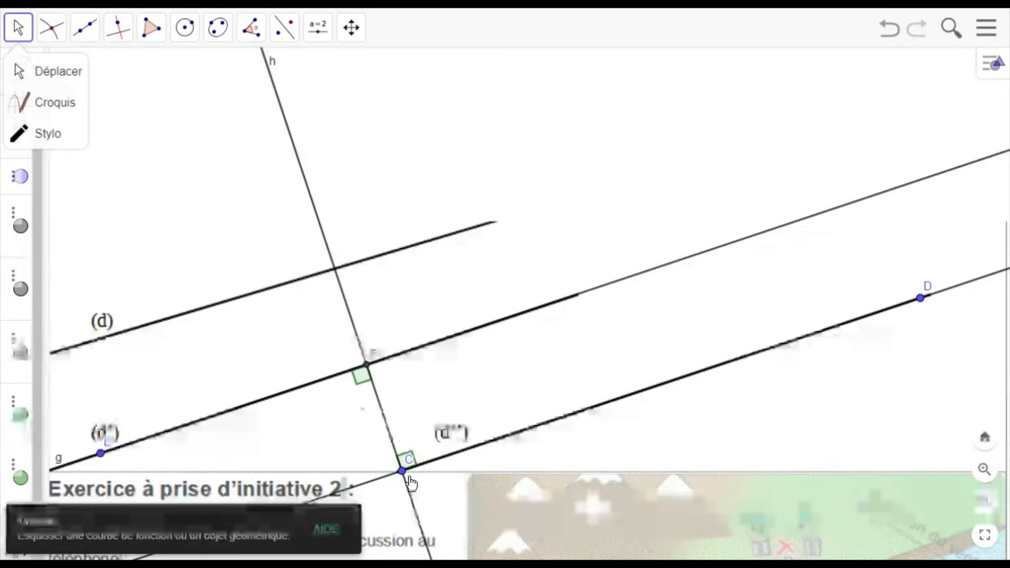
left_click_drag(410, 483, 524, 453)
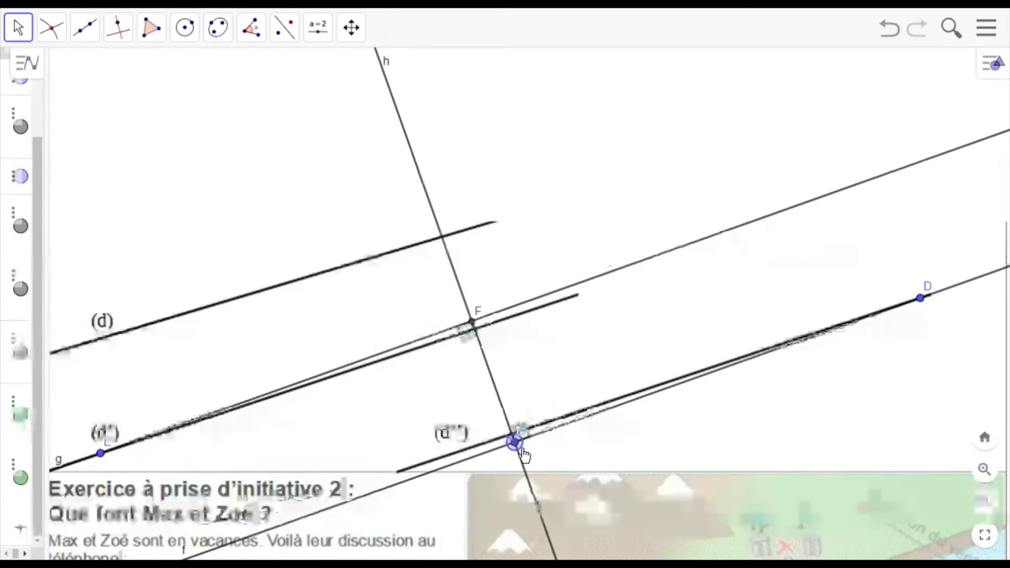
left_click(894, 33)
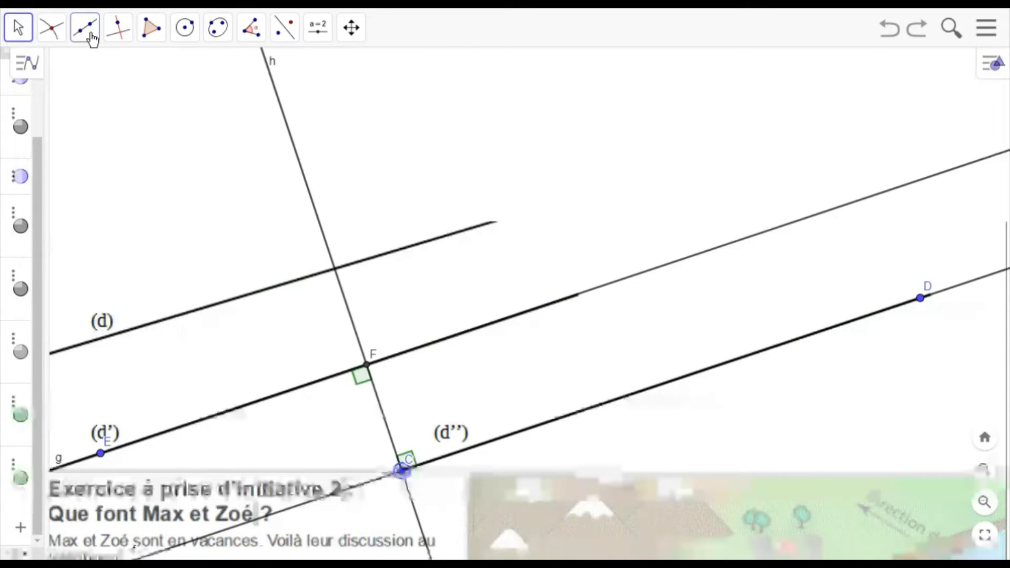
- Place a new point on the line over (d''), between C and D
left_click(38, 36)
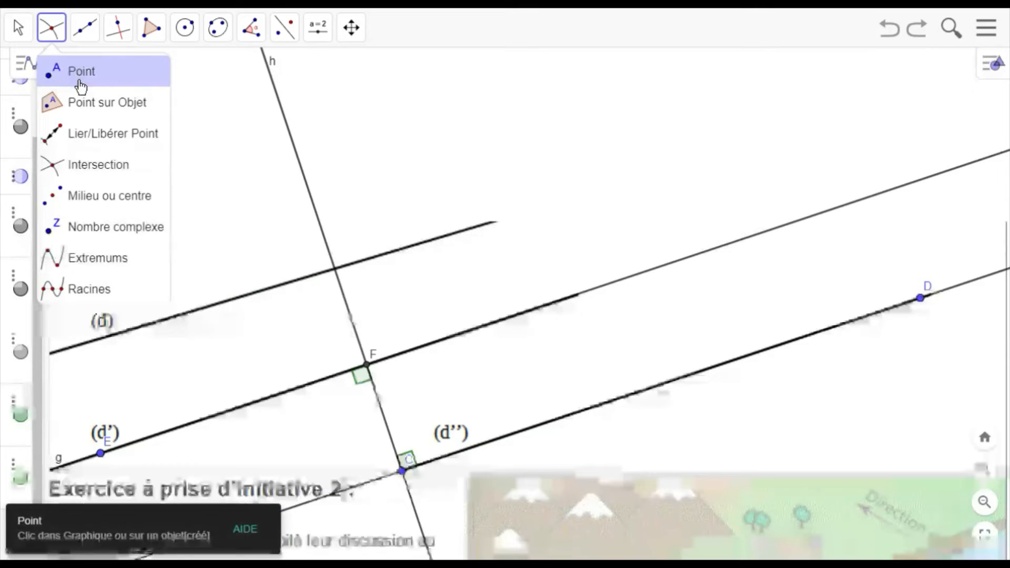
left_click(80, 84)
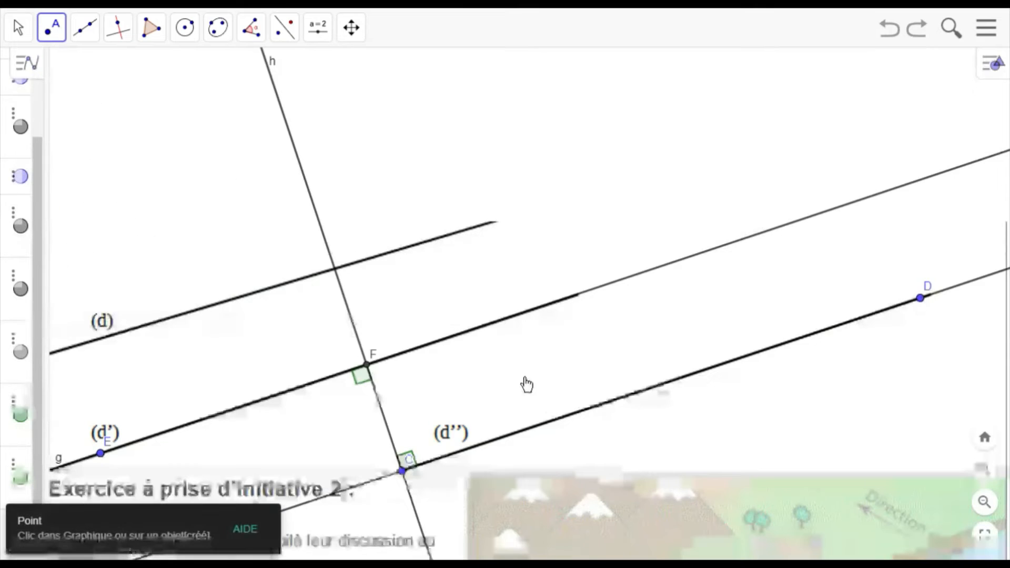
left_click(539, 425)
- Construct the perpendicular to the line over (d'') through point G
left_click(131, 38)
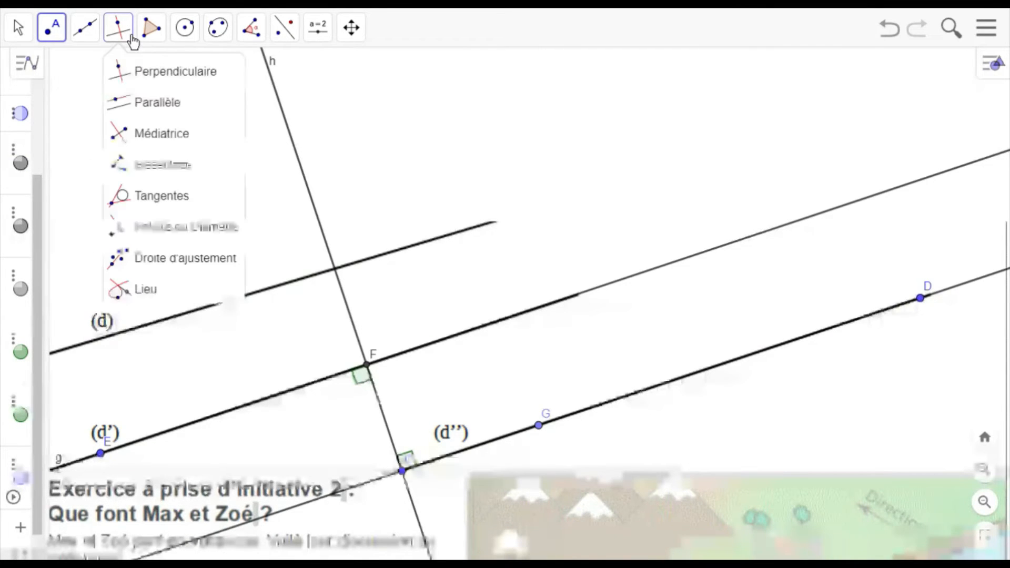
left_click(677, 396)
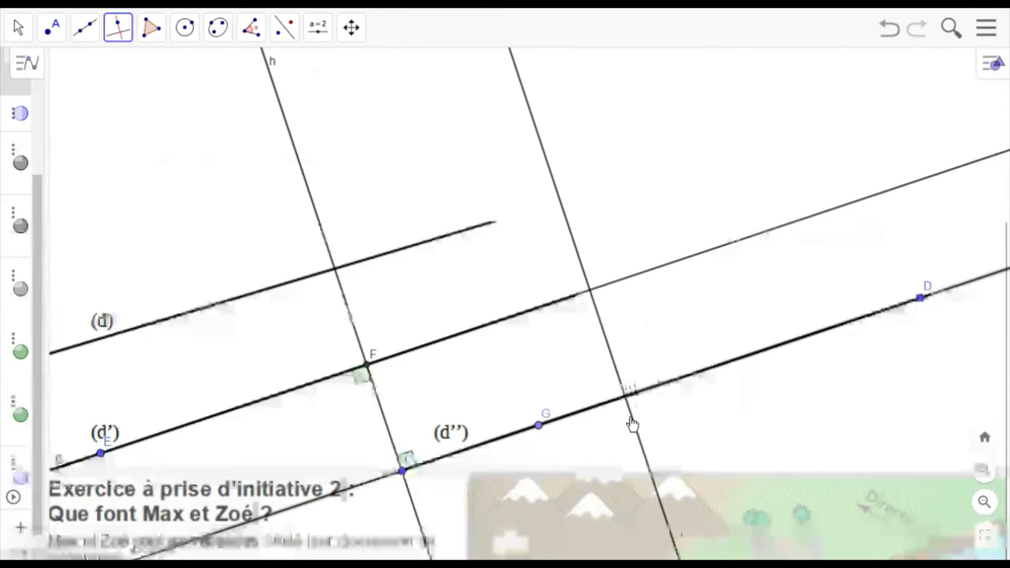
left_click(546, 437)
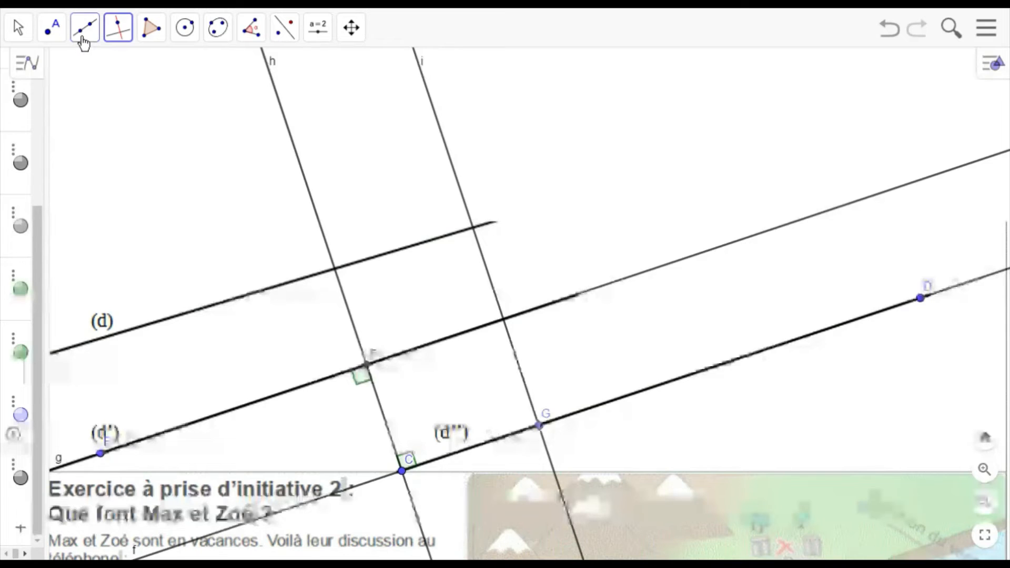
- Create the intersection point of the perpendicular through G and the line over (d')
left_click(55, 33)
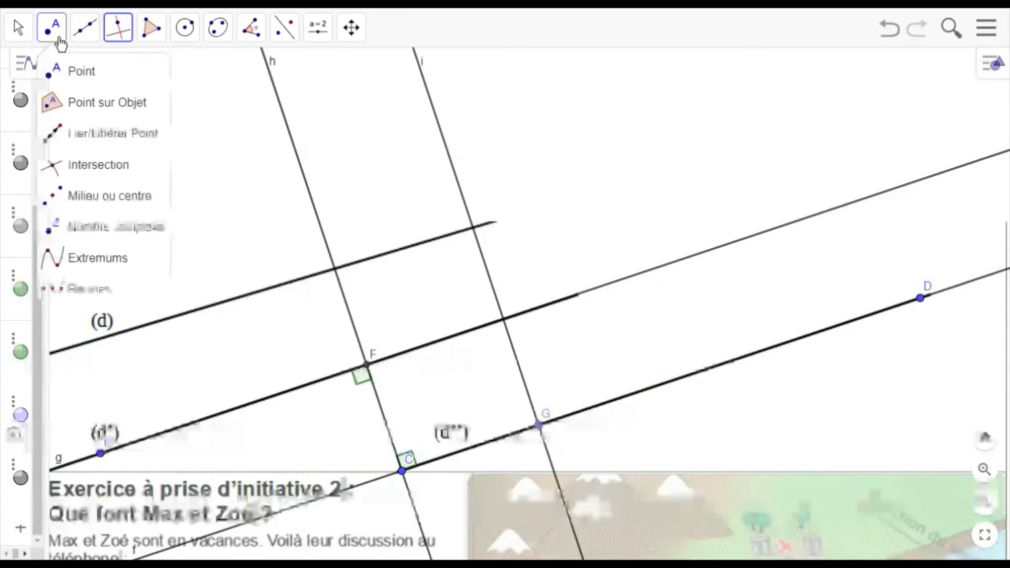
left_click(82, 166)
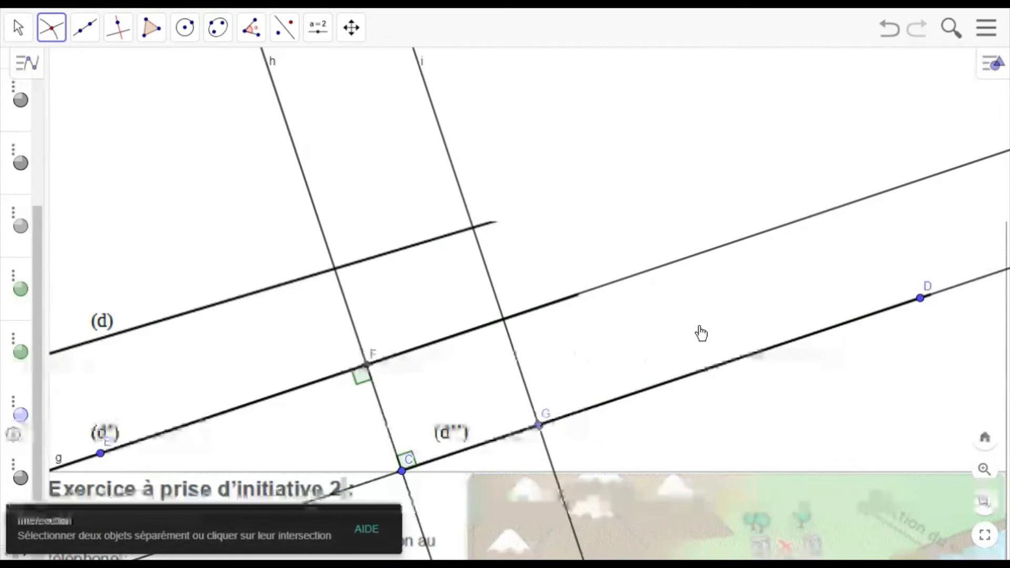
left_click(524, 365)
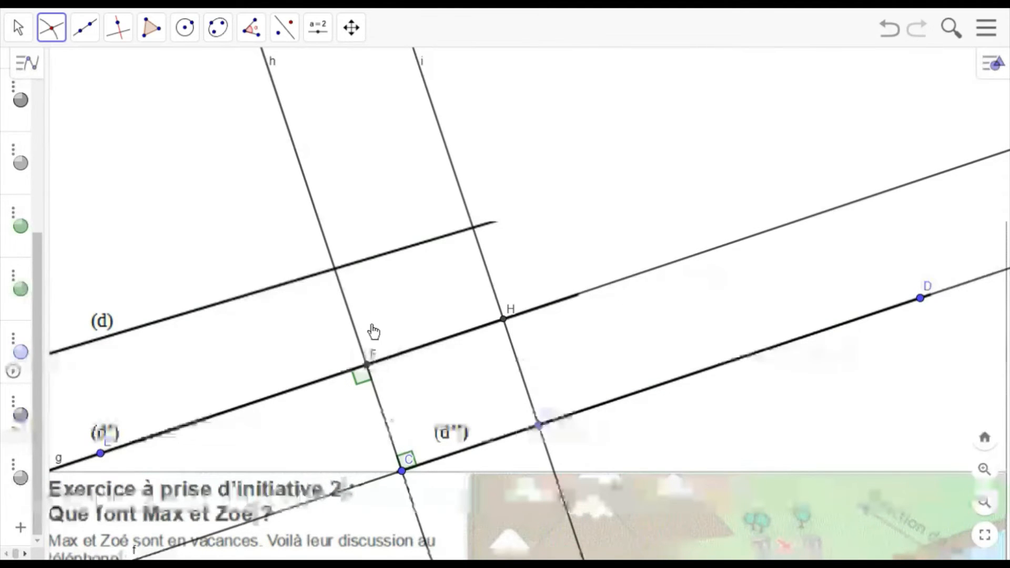
- Draw the segment from G to H and hide the perpendicular line through G
left_click(85, 36)
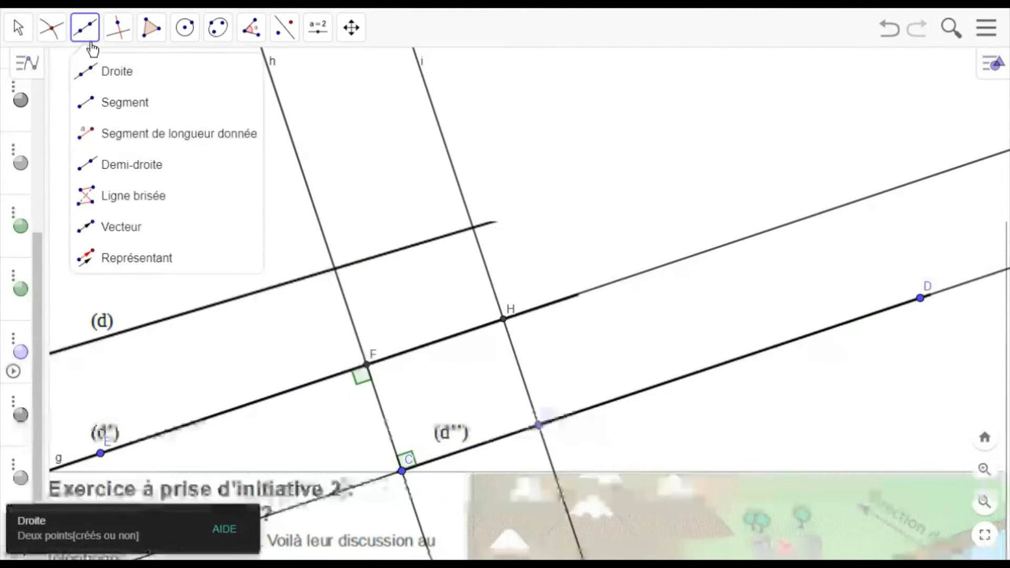
left_click(101, 103)
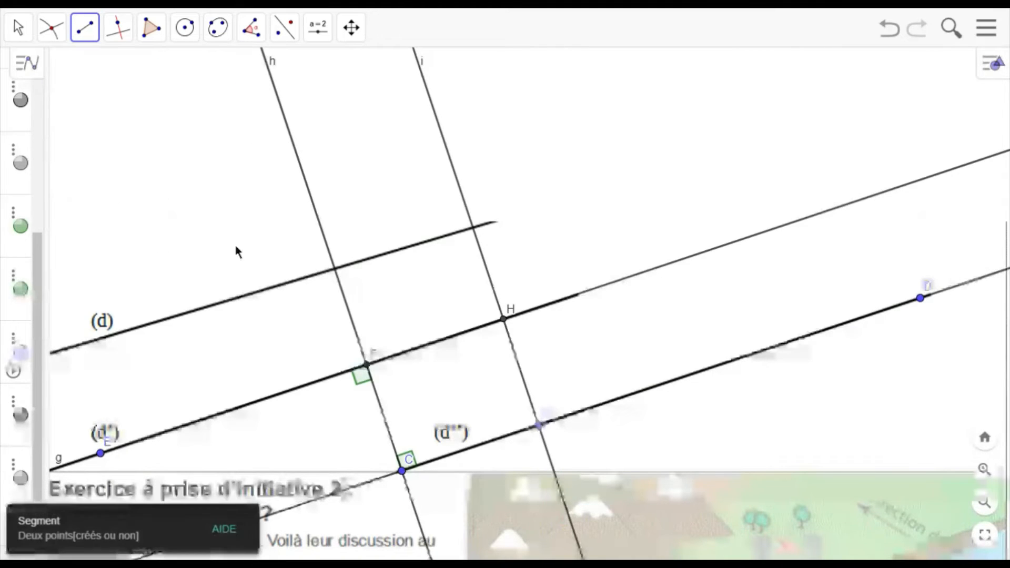
left_click(538, 425)
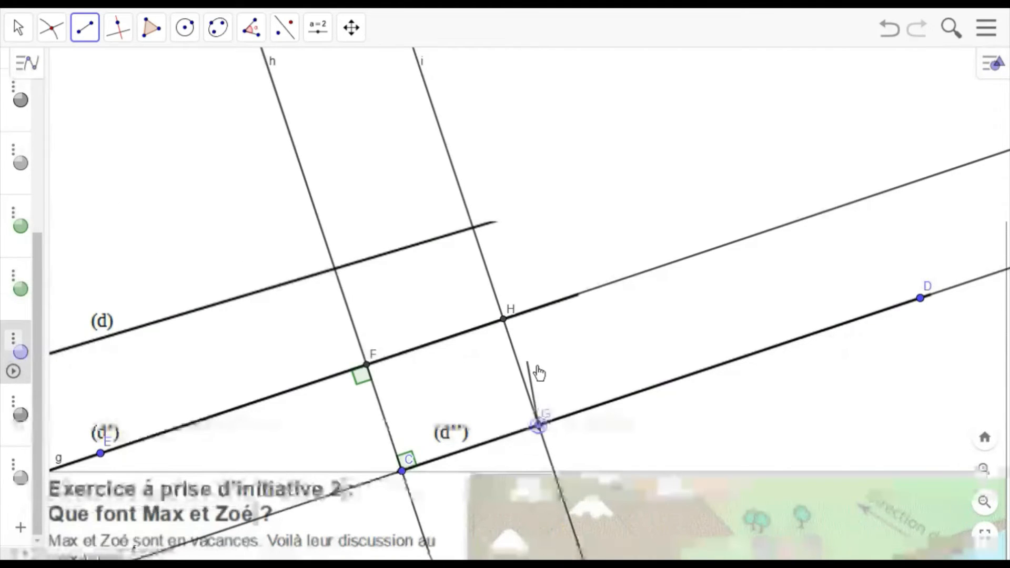
left_click(503, 320)
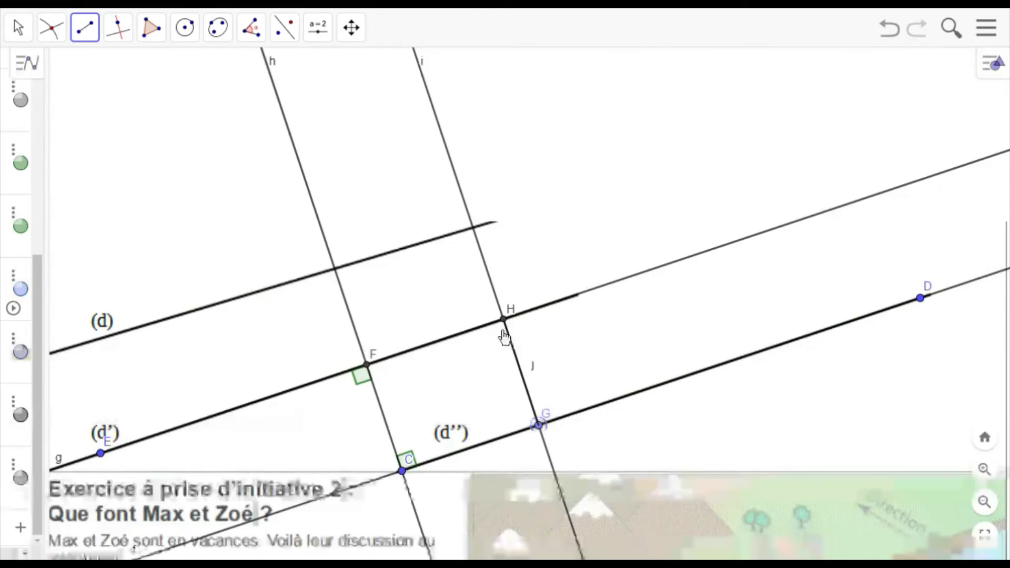
right_click(447, 143)
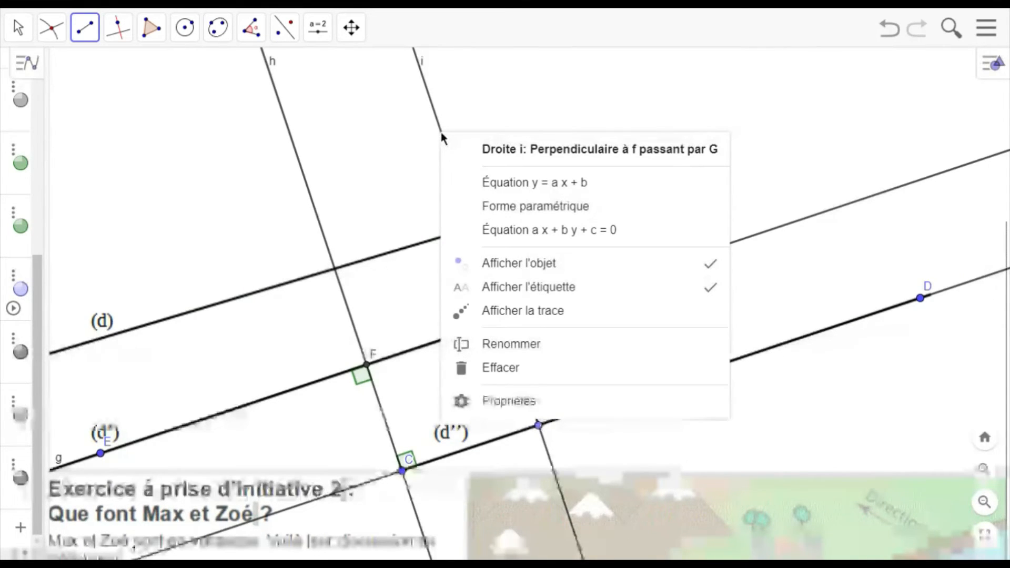
left_click(521, 274)
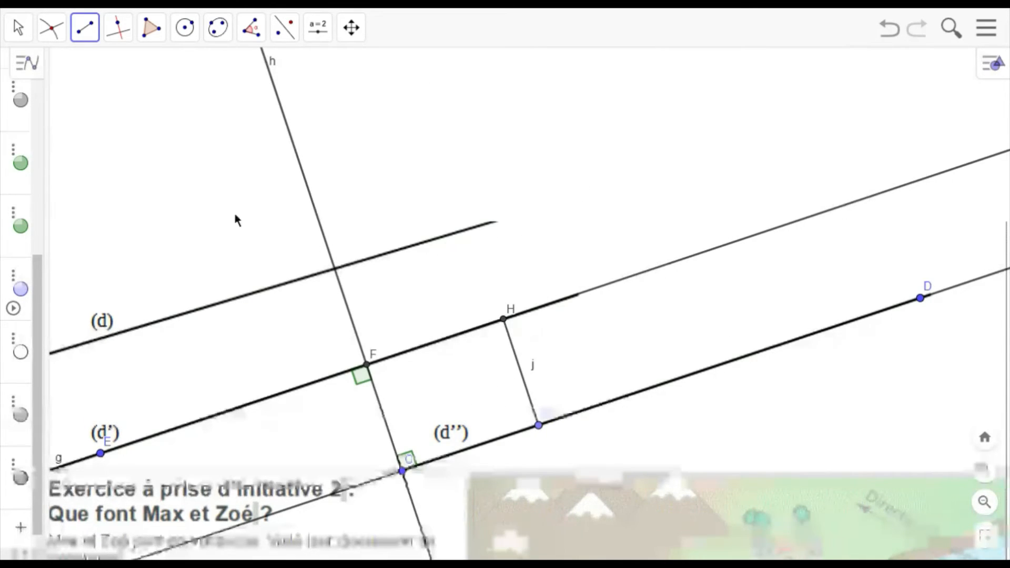
- Slide point G slightly along the line over (d'') to test the perpendicular segment
left_click(23, 48)
left_click(15, 62)
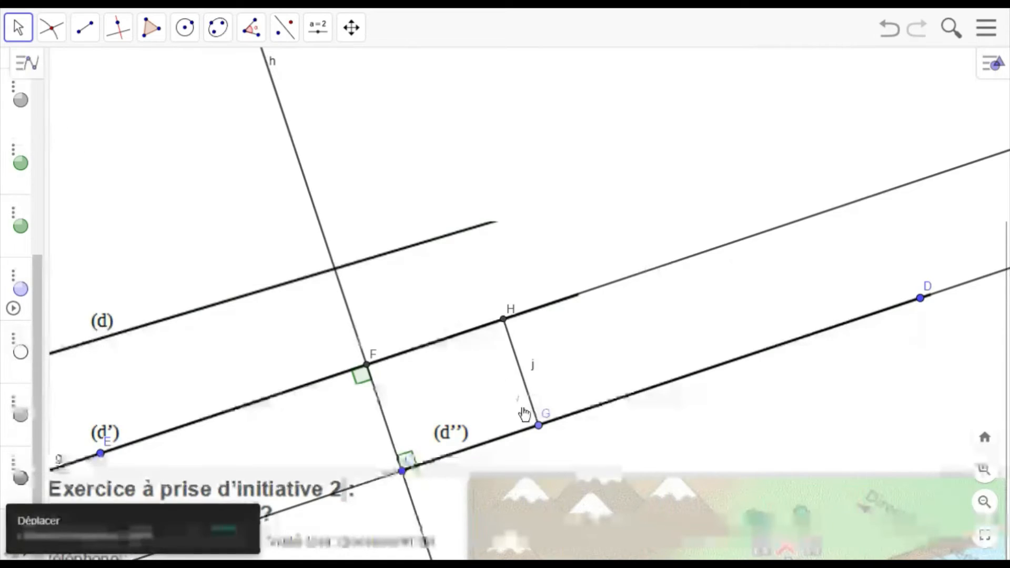
mouse_move(547, 442)
left_mouse_down()
mouse_move(829, 342)
mouse_move(544, 438)
left_mouse_up()
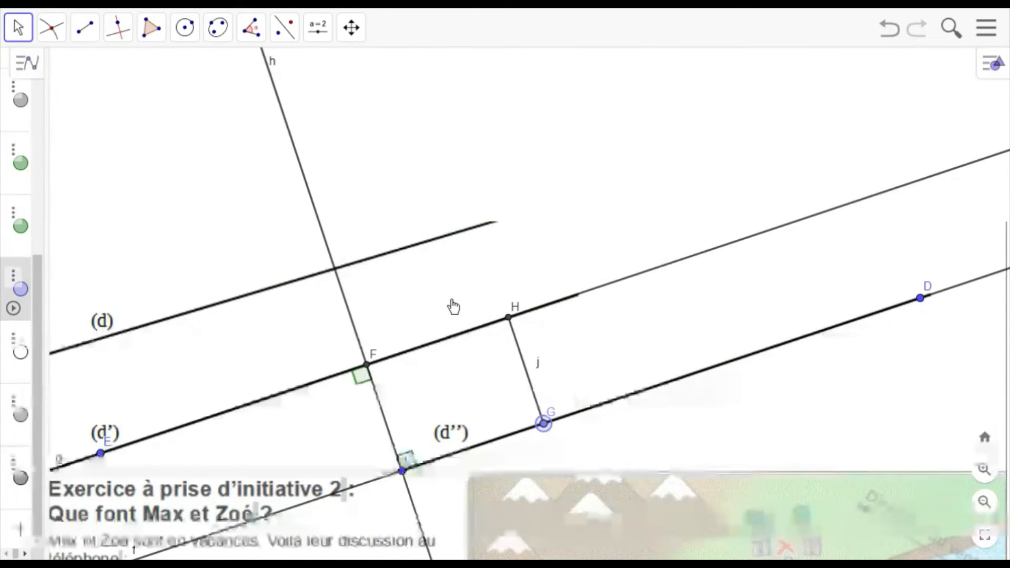
- Display the length of the segment GH between the lines over (d') and (d'')
left_click(257, 36)
left_click(284, 112)
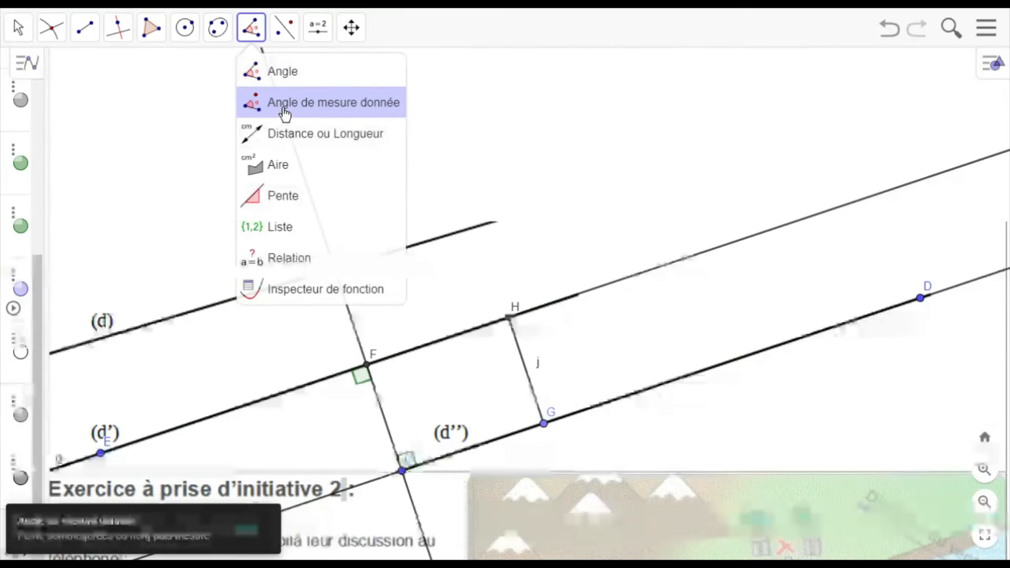
left_click(267, 140)
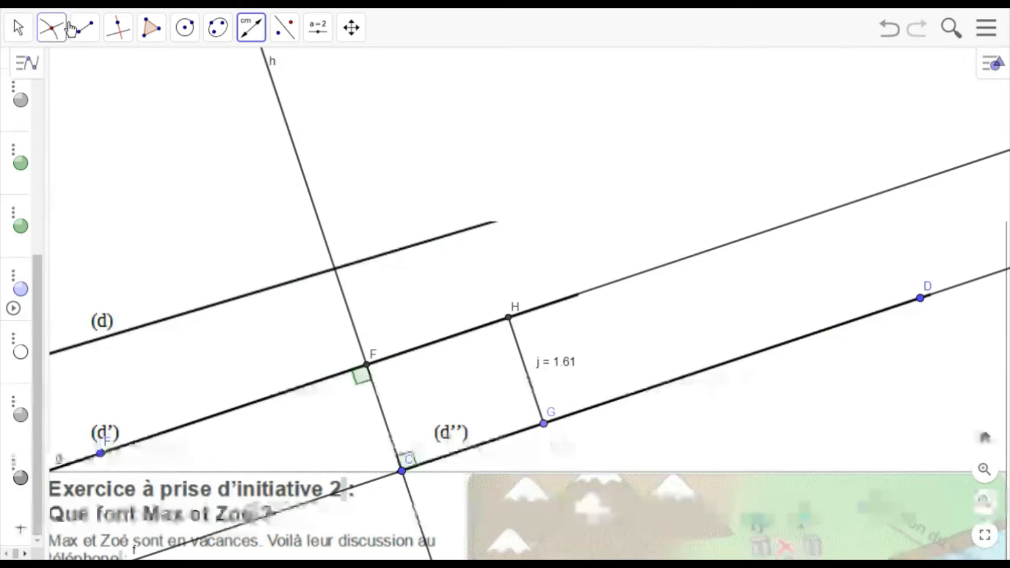
- Slide point G along the line over (d'') towards D until H is near the end of (d'), comparing the segment's length
left_click(28, 37)
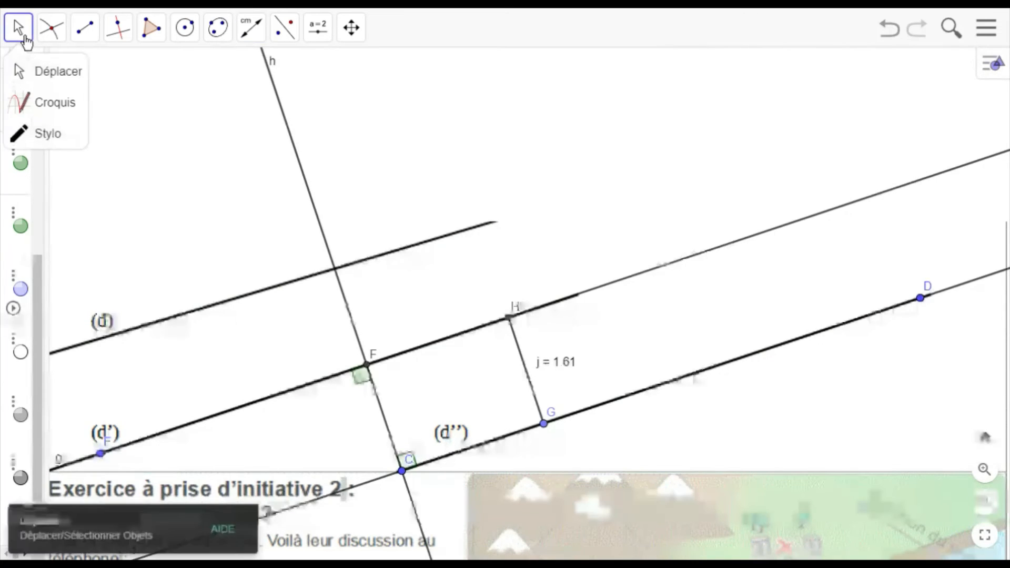
left_click(57, 73)
mouse_move(554, 434)
left_mouse_down()
mouse_move(976, 282)
mouse_move(542, 429)
left_mouse_up()
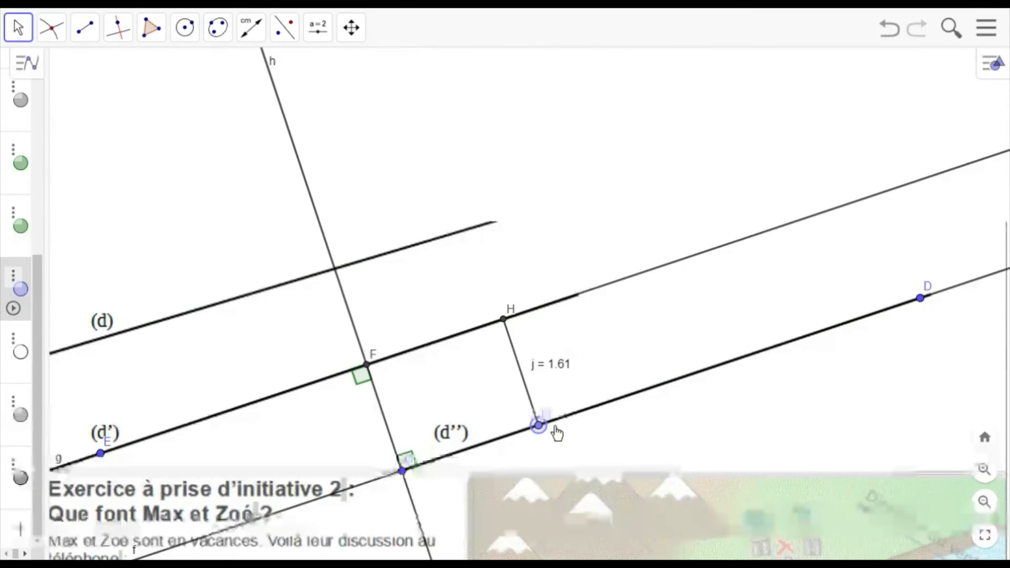
left_click_drag(542, 429, 619, 413)
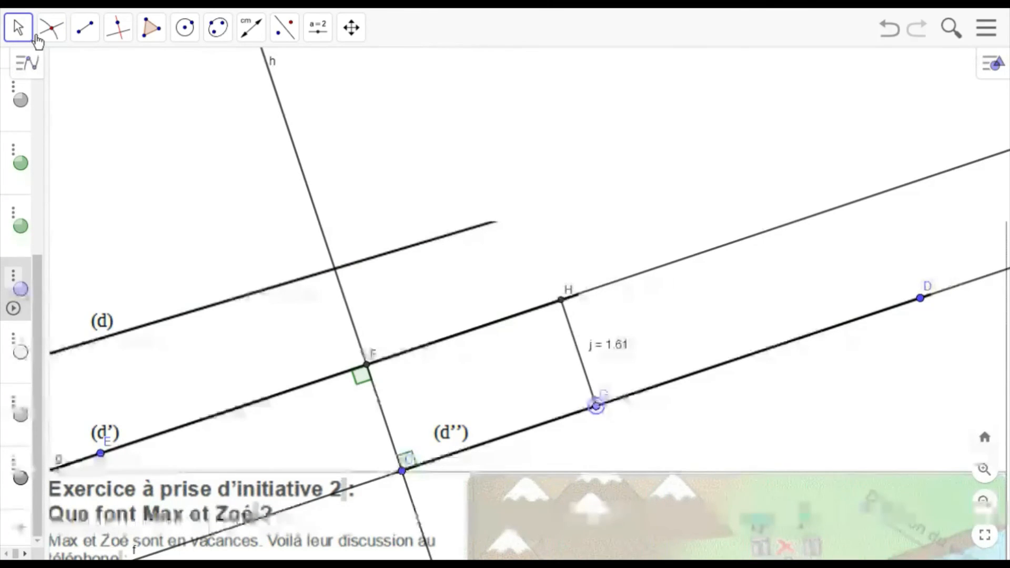
- Draw a line over (d) through two points placed near its ends
left_click(85, 27)
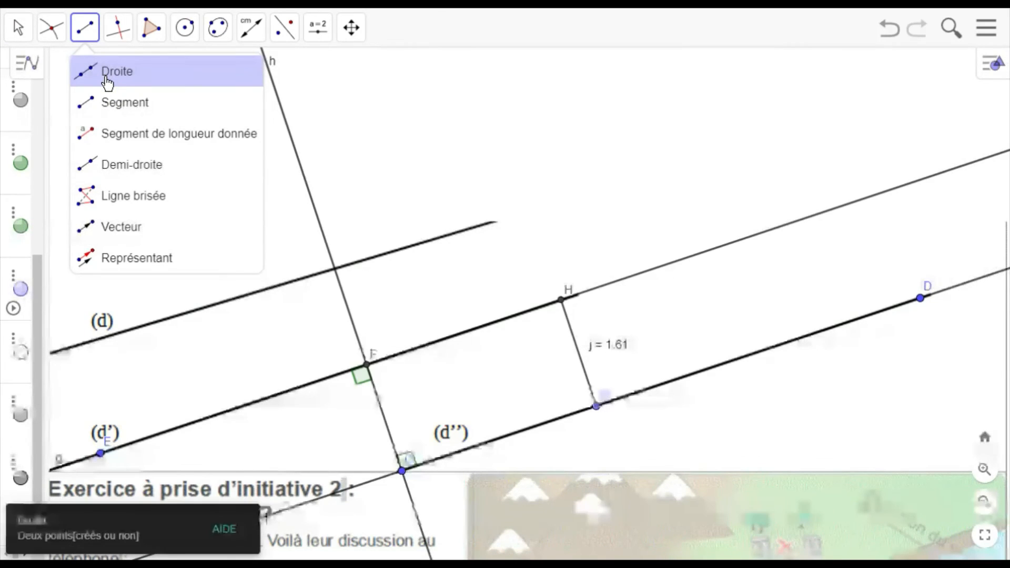
left_click(107, 78)
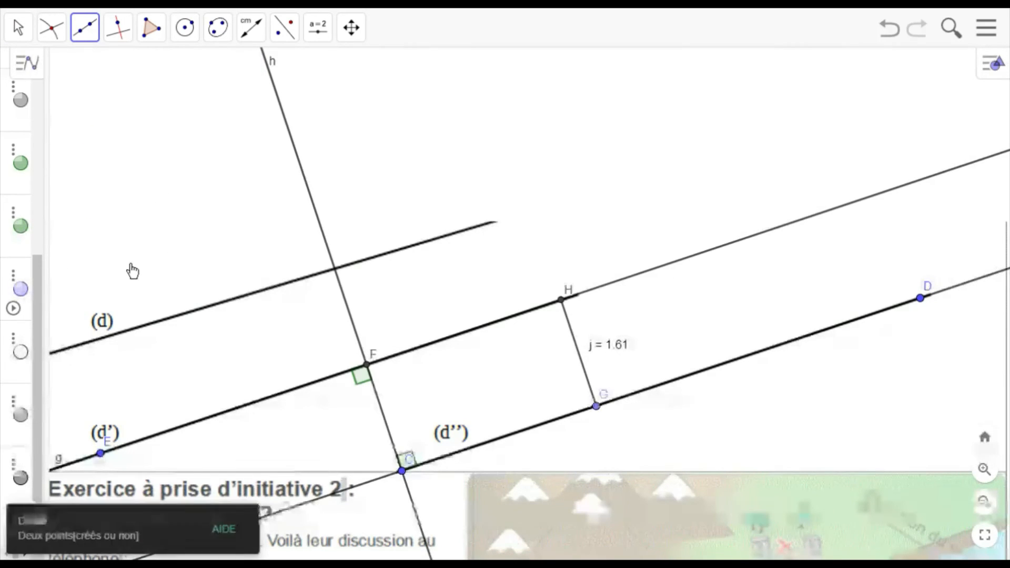
left_click(57, 351)
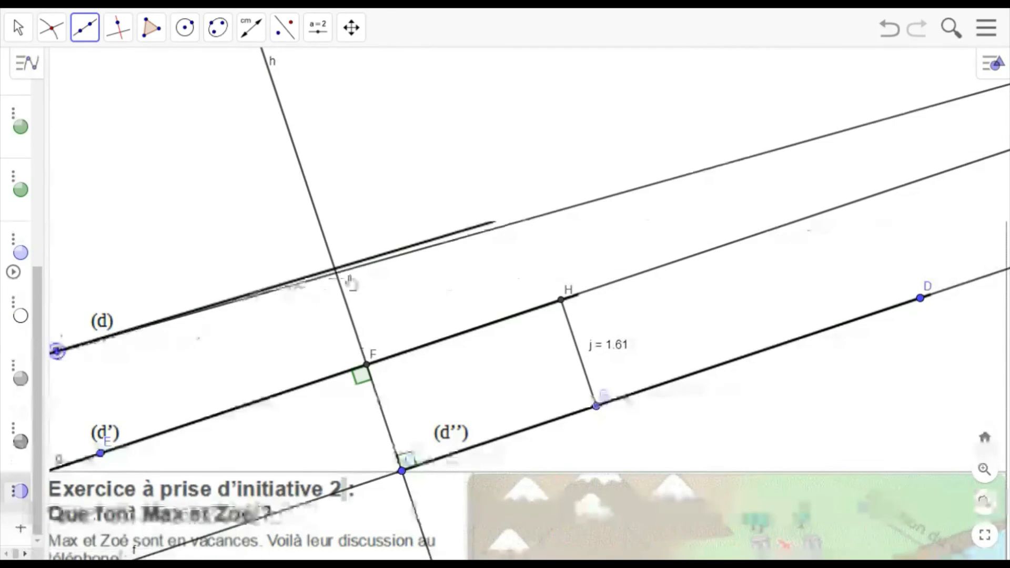
left_click(482, 234)
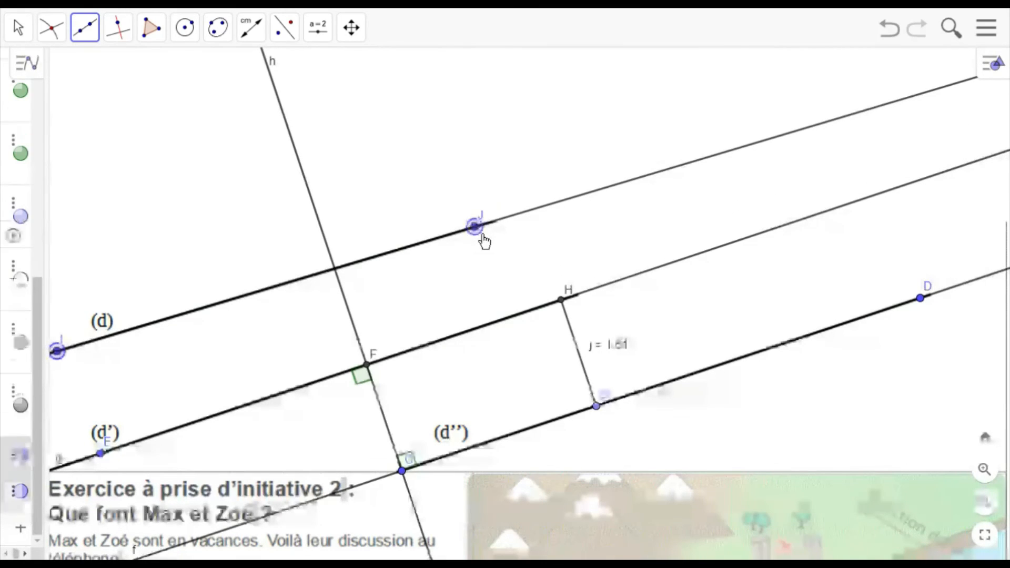
- Examine the lines over (d), (d') and (d'') far beyond the figure for a crossing
scroll(428, 168, "down", 6)
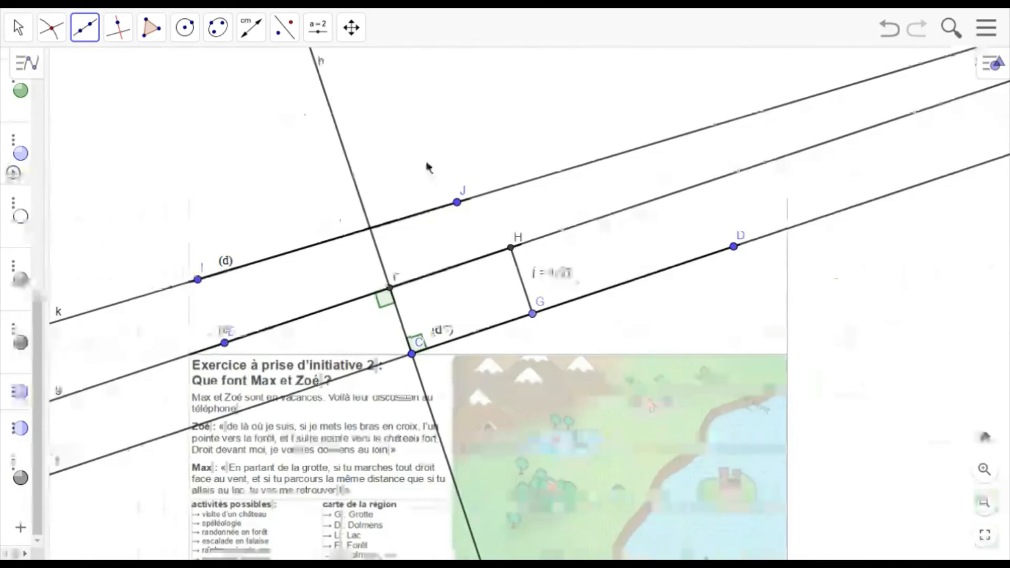
scroll(424, 164, "down", 4)
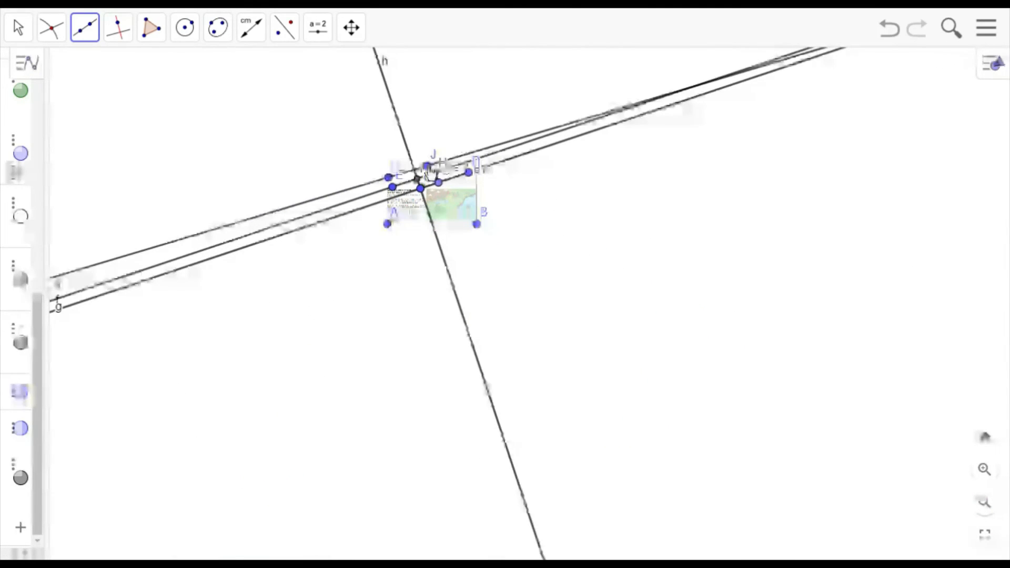
scroll(420, 161, "up", 10)
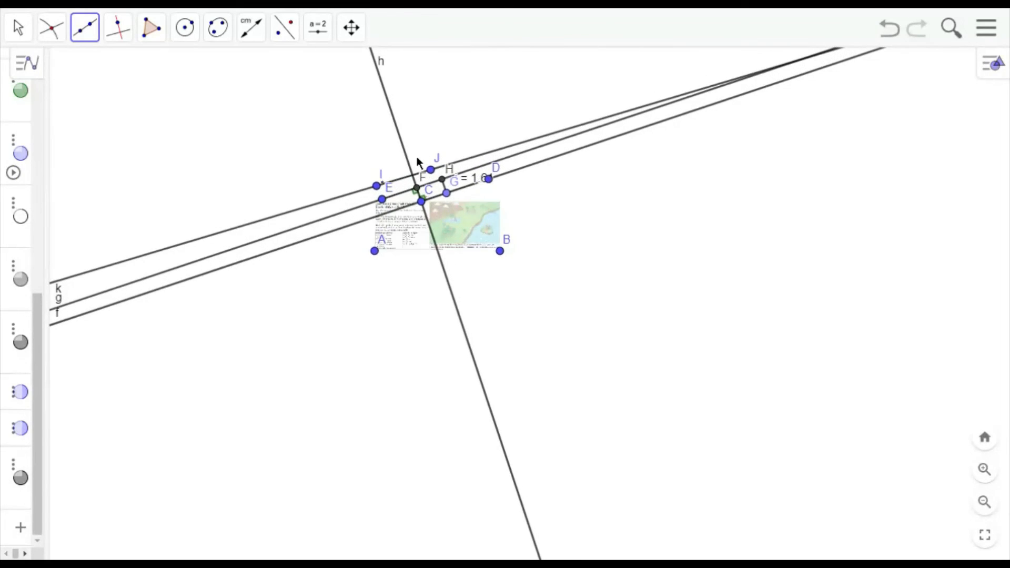
scroll(416, 263, "up", 5)
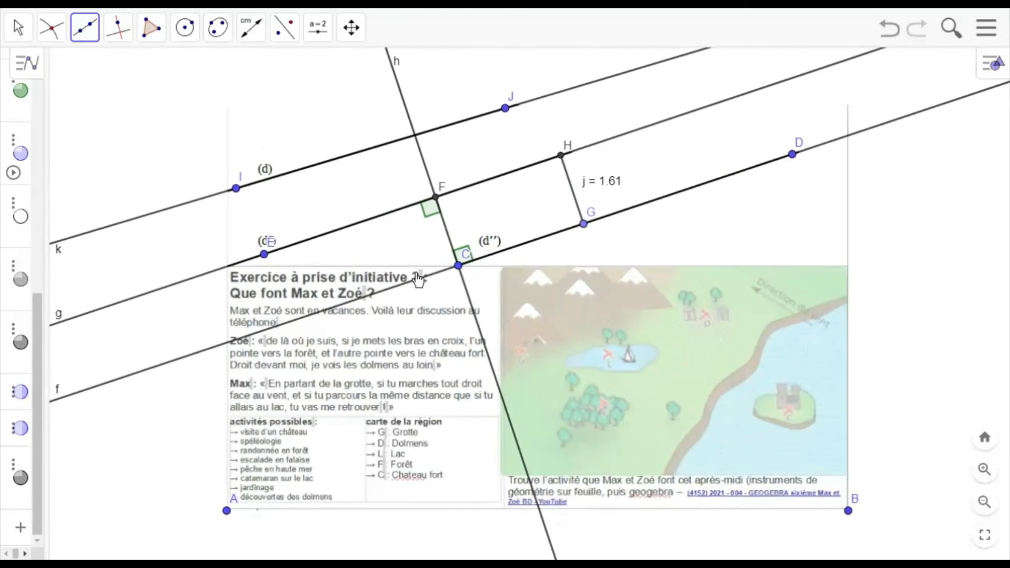
- Draw a slanted line crossing (d'') near D, through one point above it and one below it
left_click(936, 63)
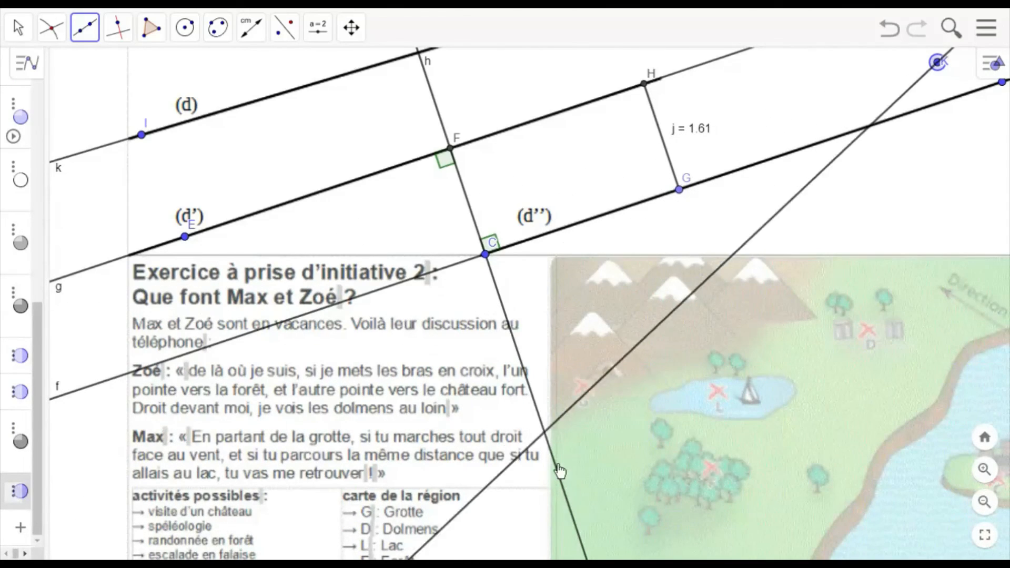
left_click(876, 161)
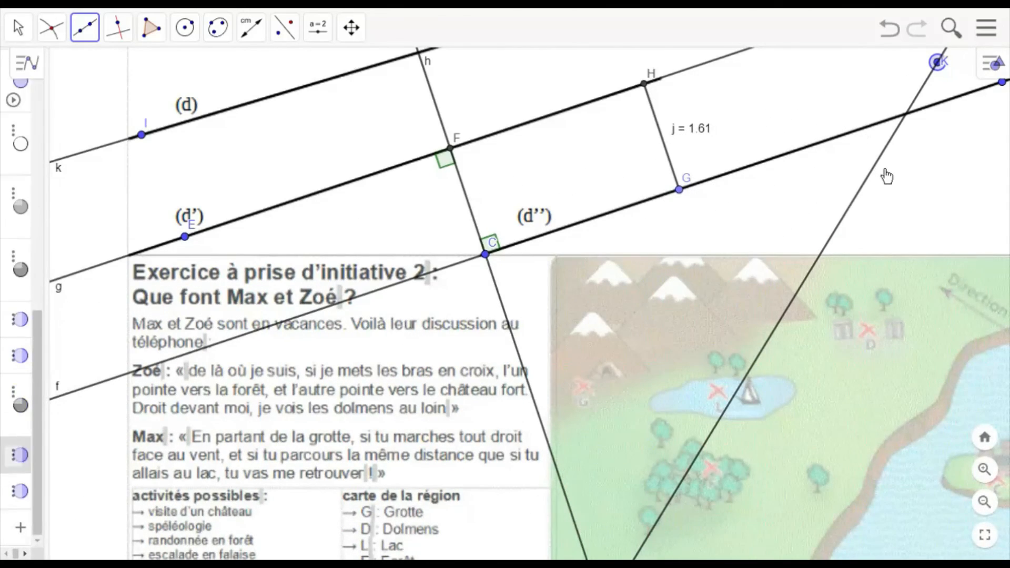